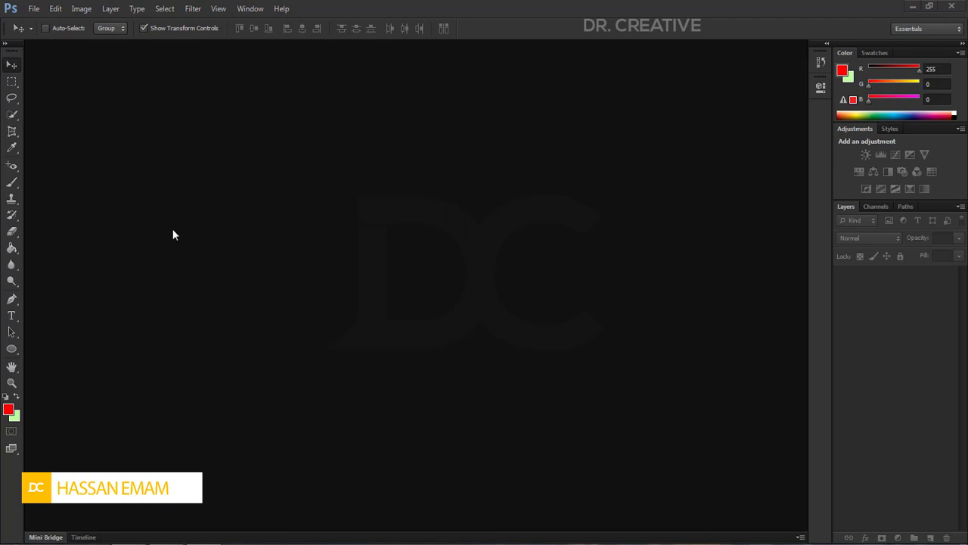
Open the File menu in the empty Photoshop workspace
click(33, 10)
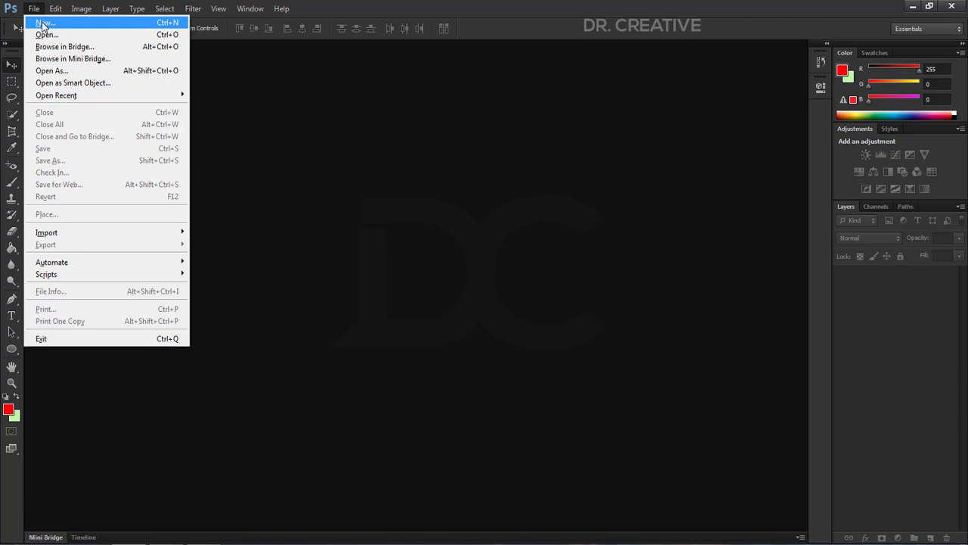
Create a white 10 × 5 inch, 72 ppi document named ps04 and fit it on screen
click(261, 335)
key(ctrl+n)
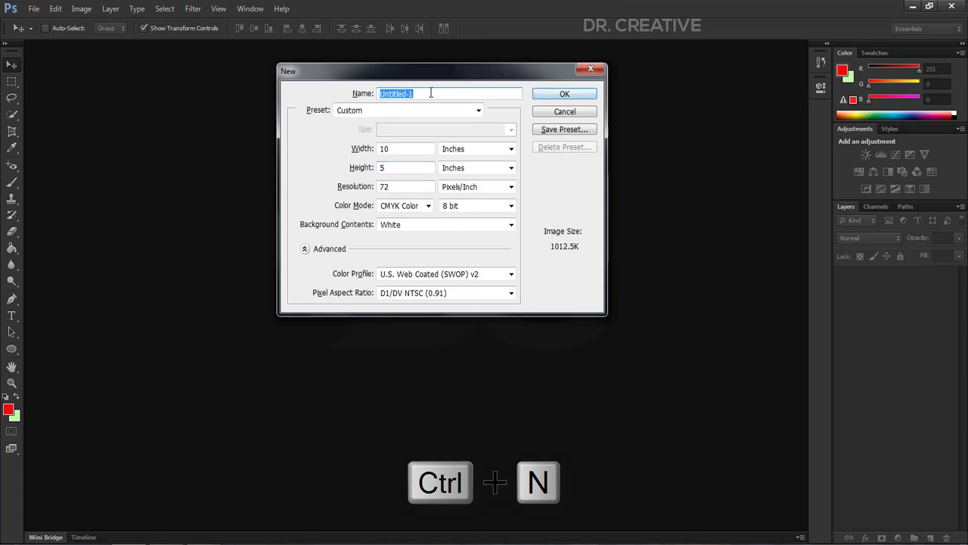
text(p)
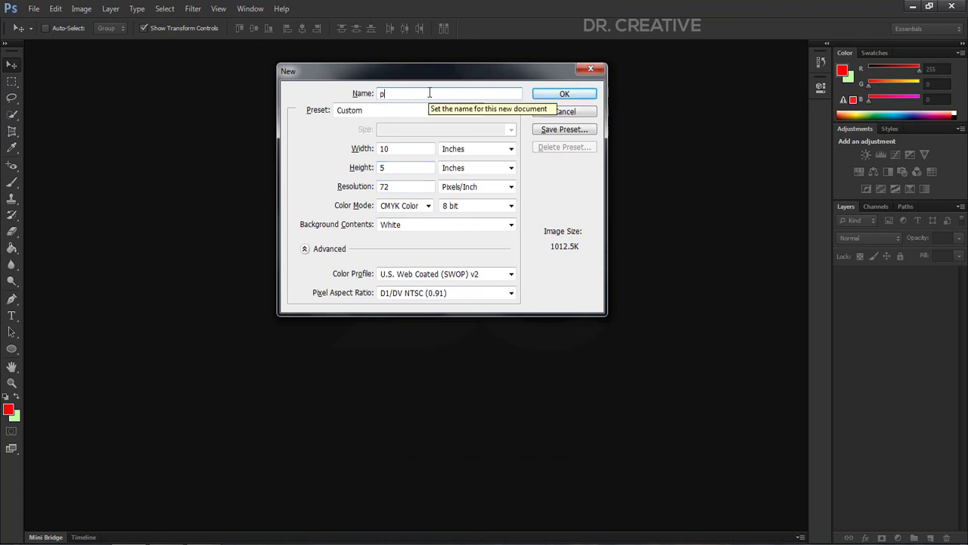
text(s04)
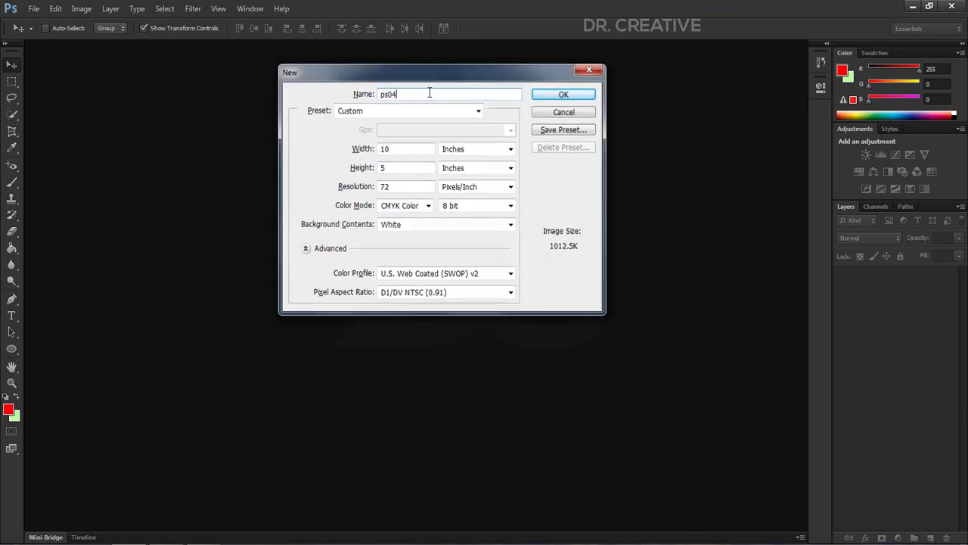
key(Return)
key(ctrl+0)
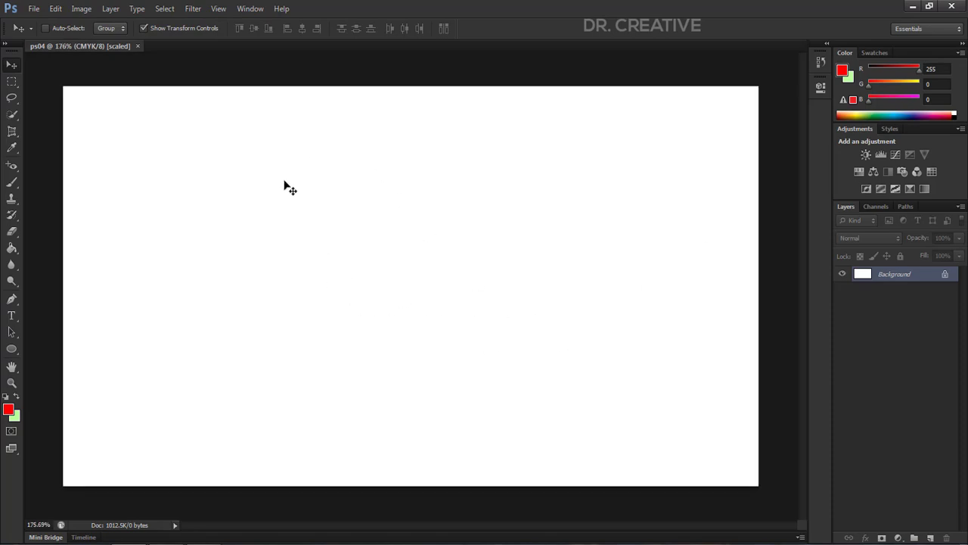
Draw a green 191 × 153 px rectangle shape layer, Rectangle 1, near the canvas's upper left
key(ctrl+minus)
key(ctrl+0)
click(12, 348)
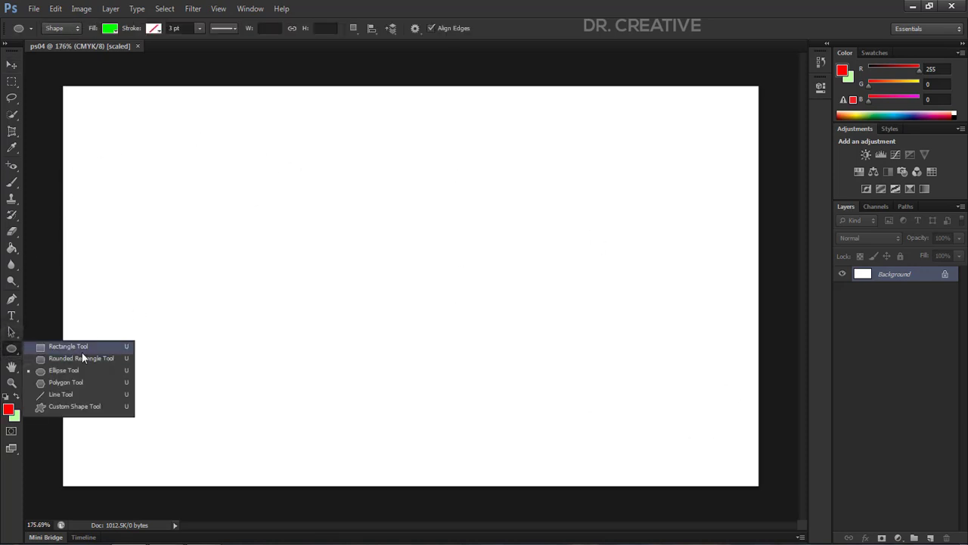
click(80, 349)
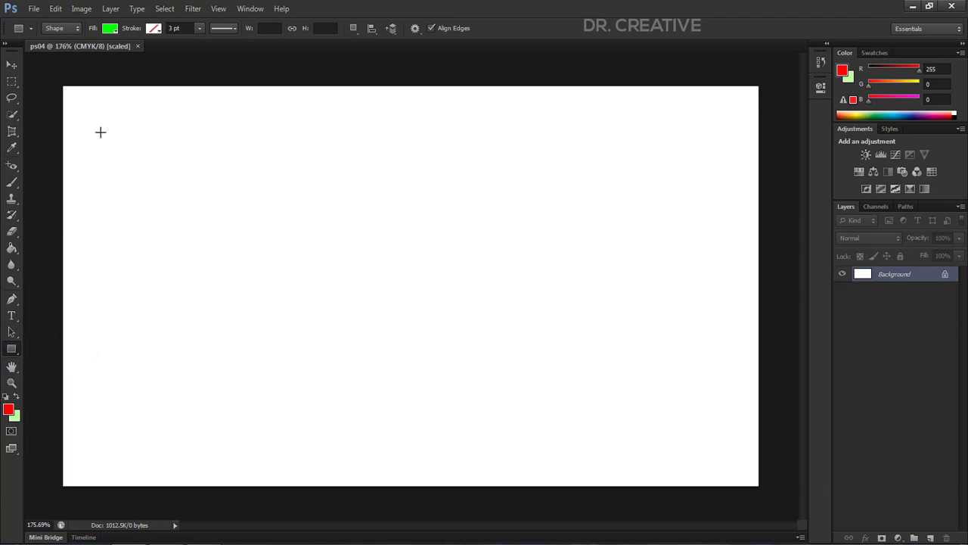
drag(143, 133, 327, 303)
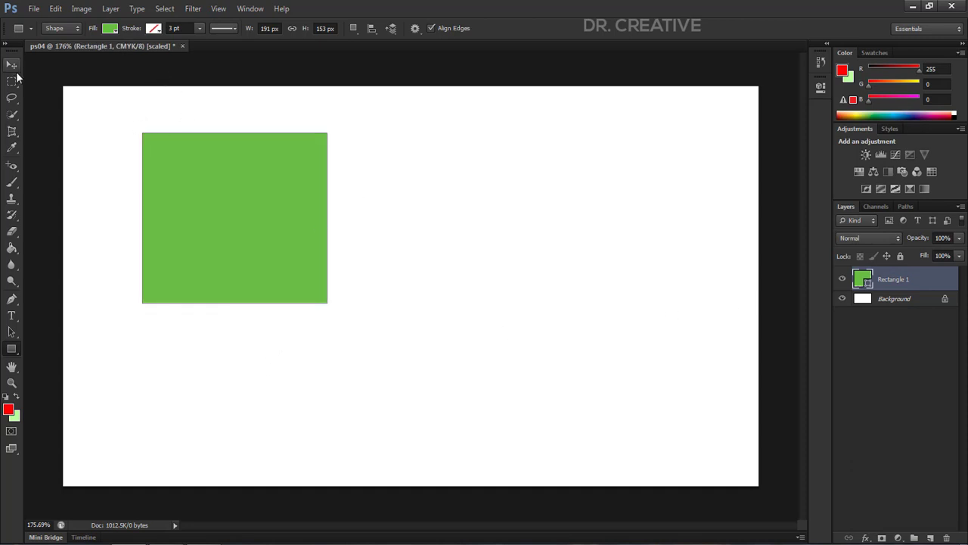
click(12, 67)
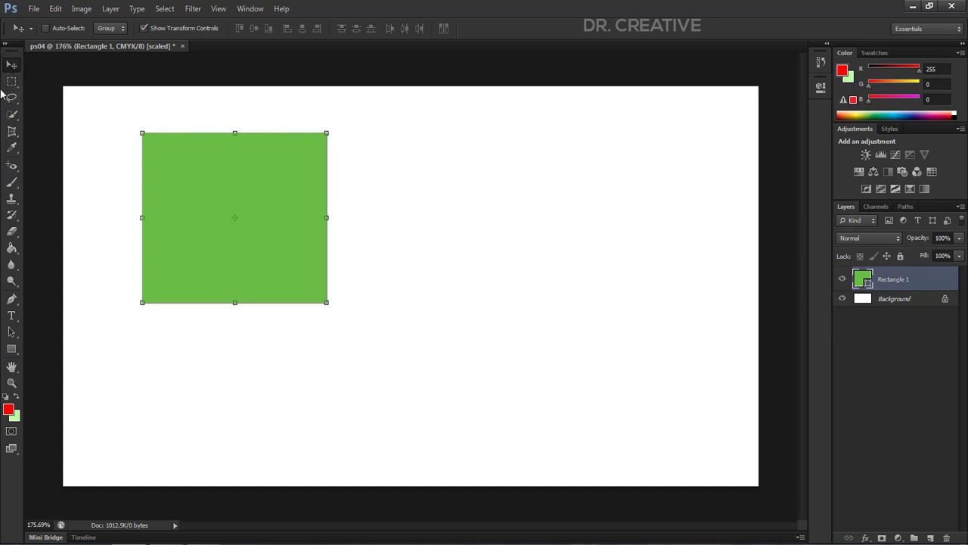
click(11, 81)
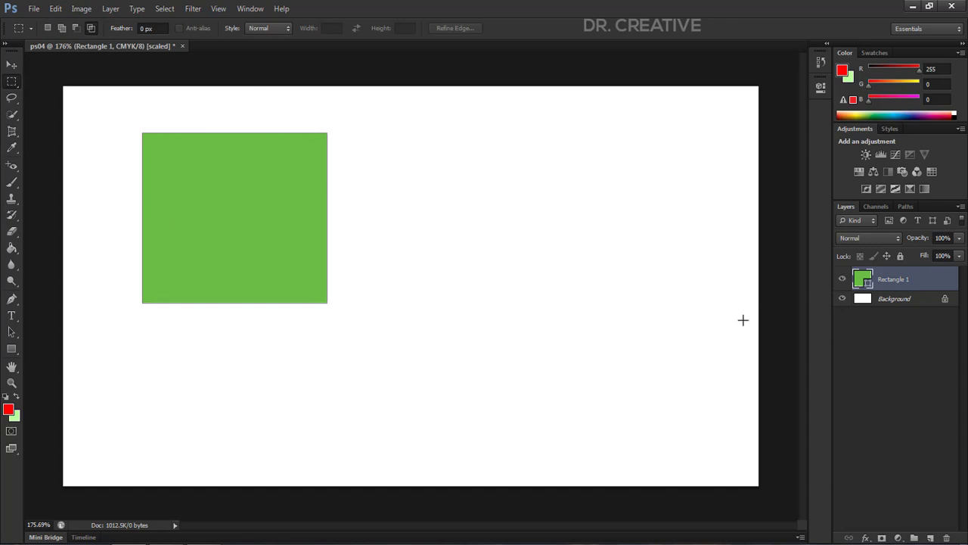
click(11, 114)
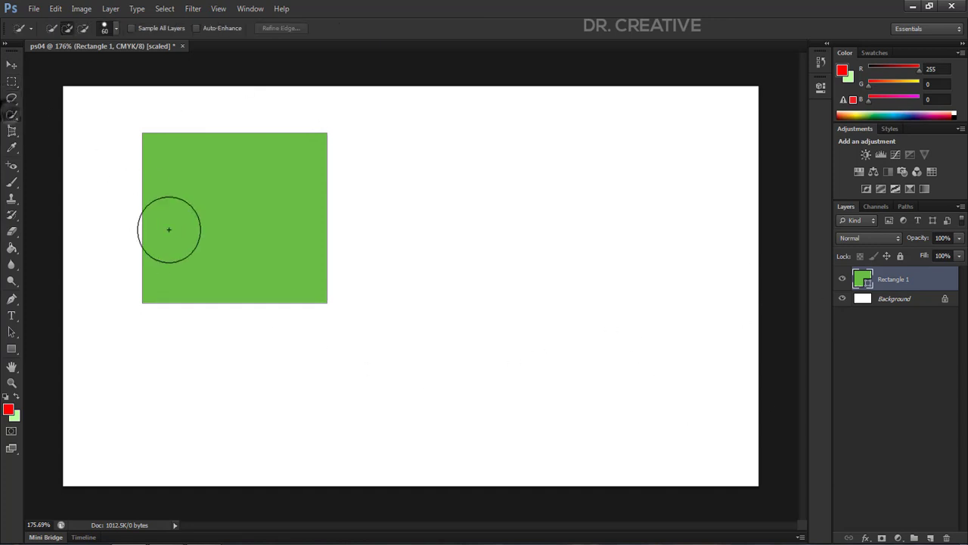
drag(550, 238, 301, 251)
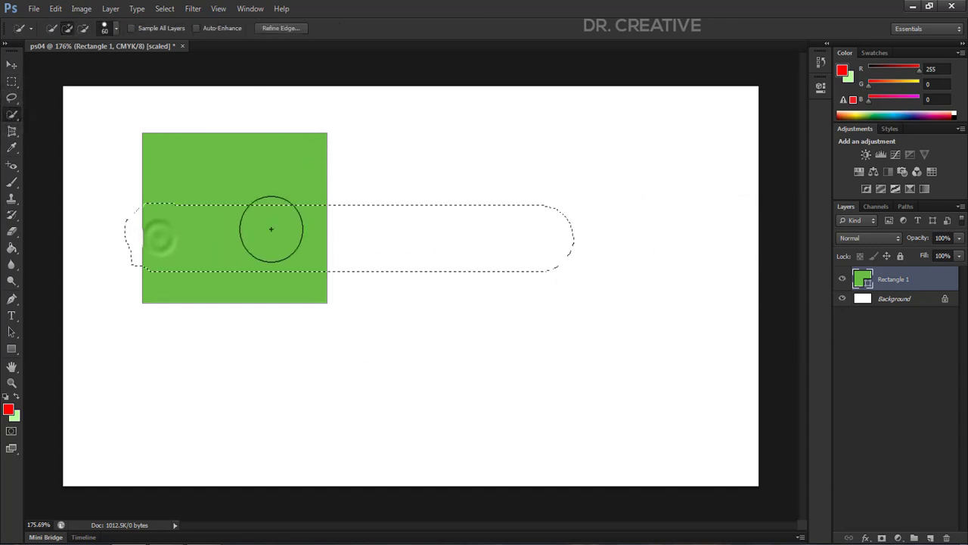
key(ctrl+d)
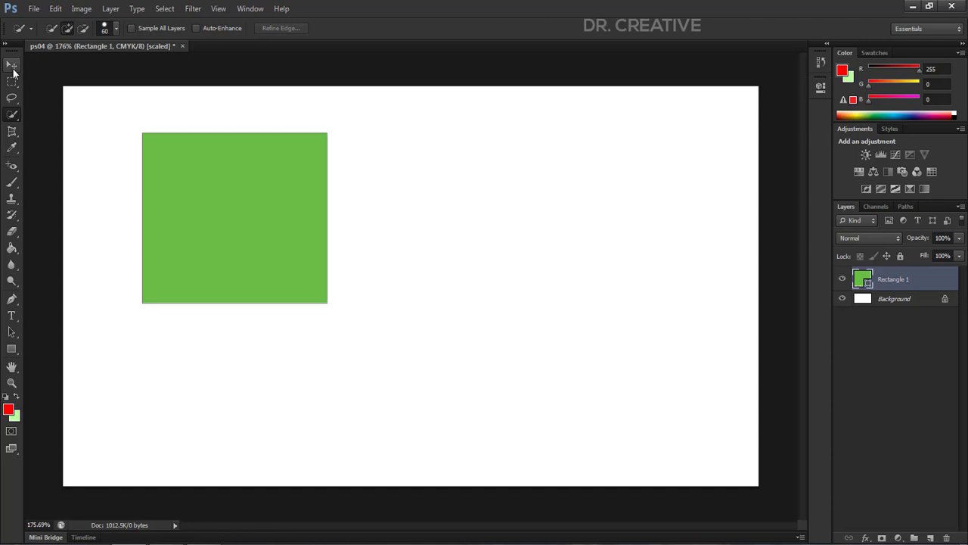
click(13, 68)
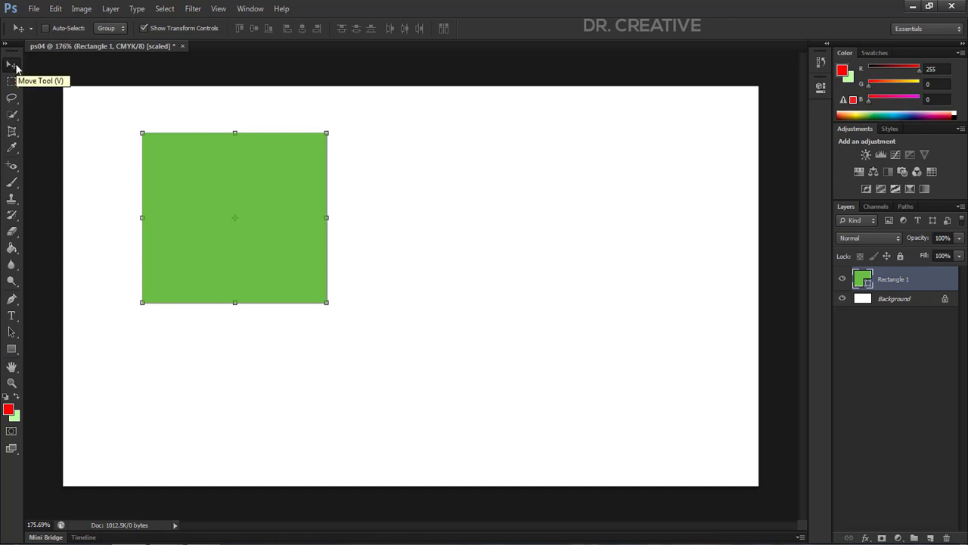
key(v)
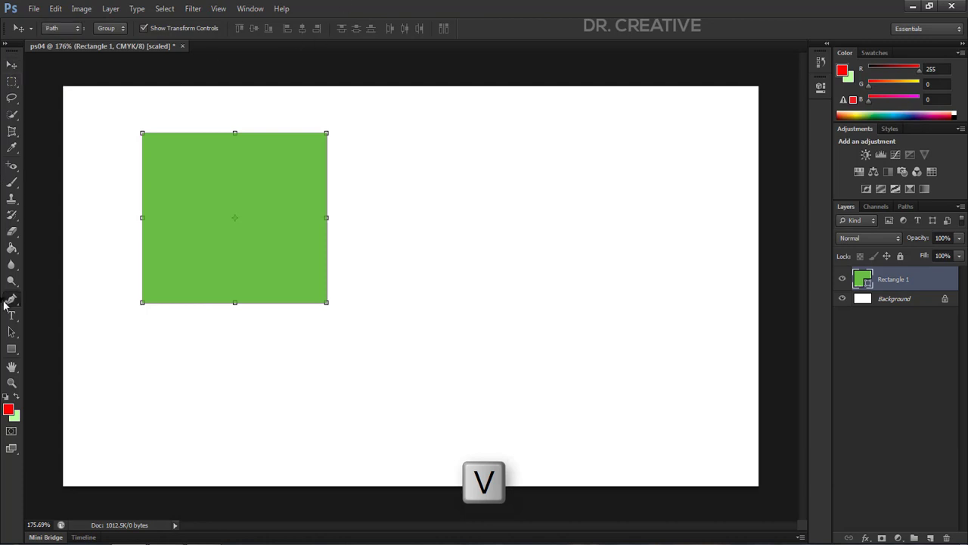
click(11, 299)
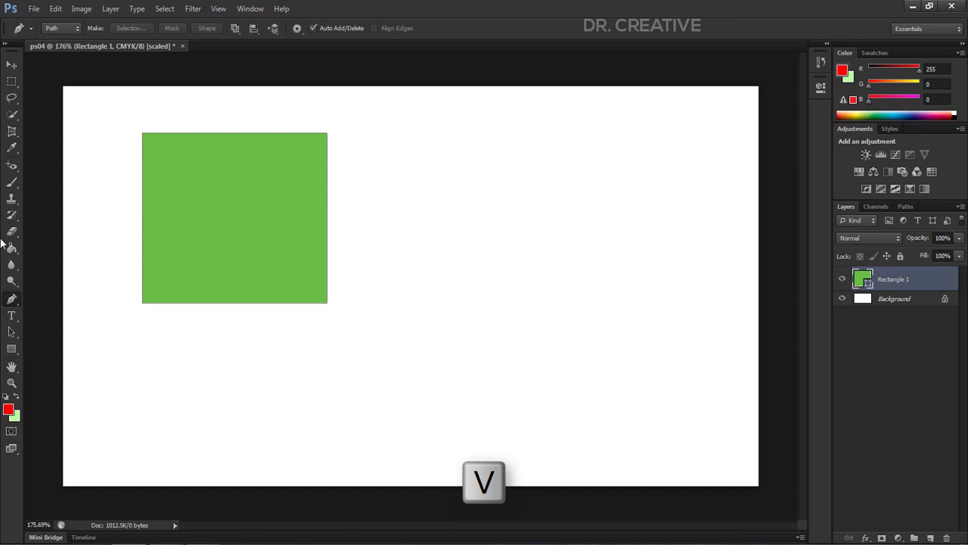
key(v)
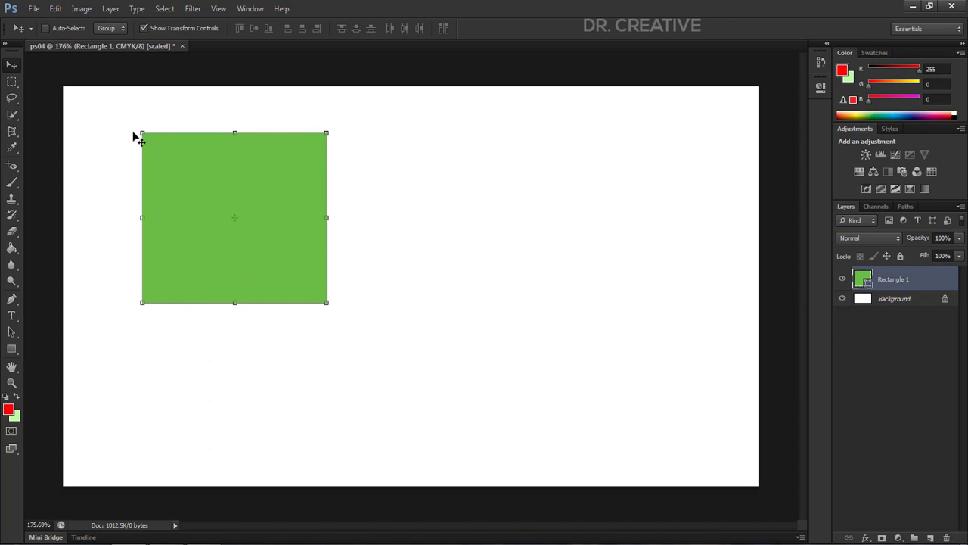
click(144, 28)
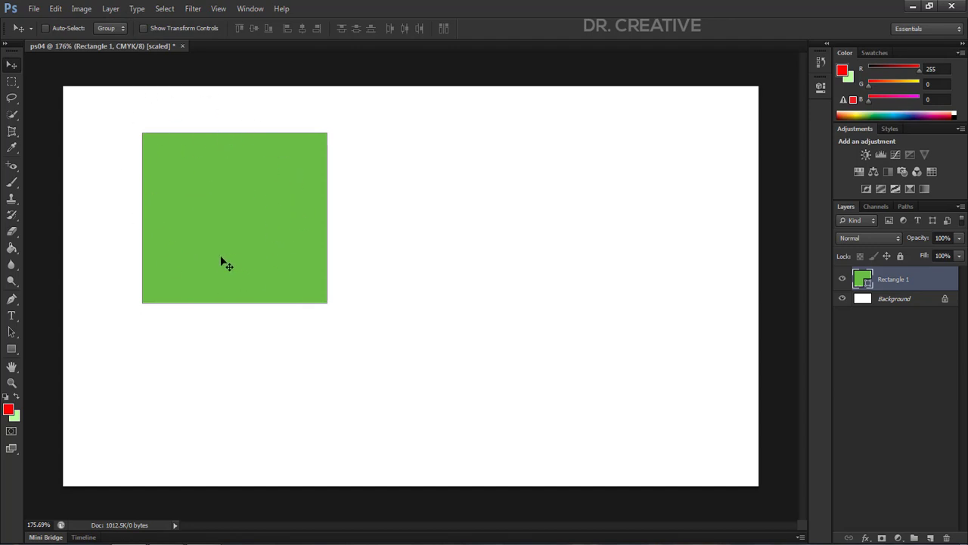
click(144, 28)
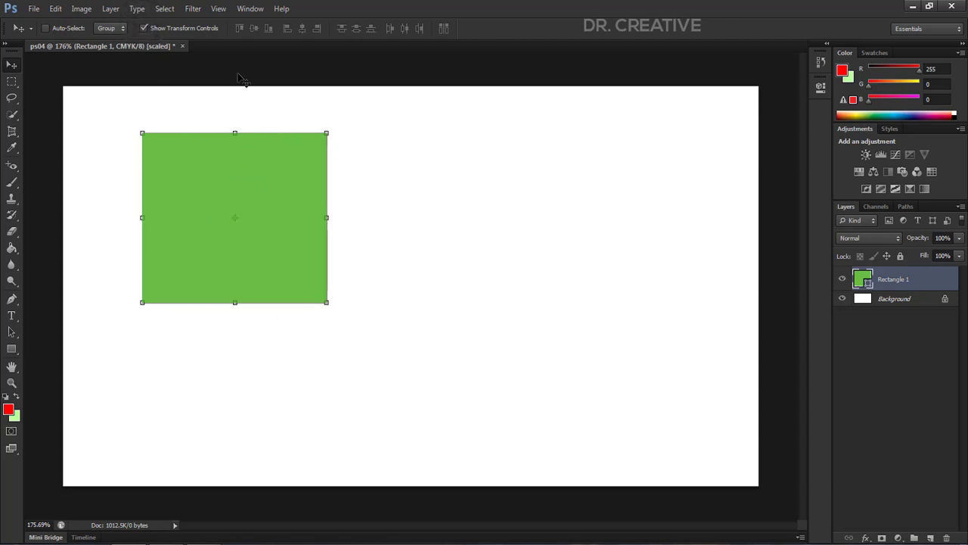
click(144, 28)
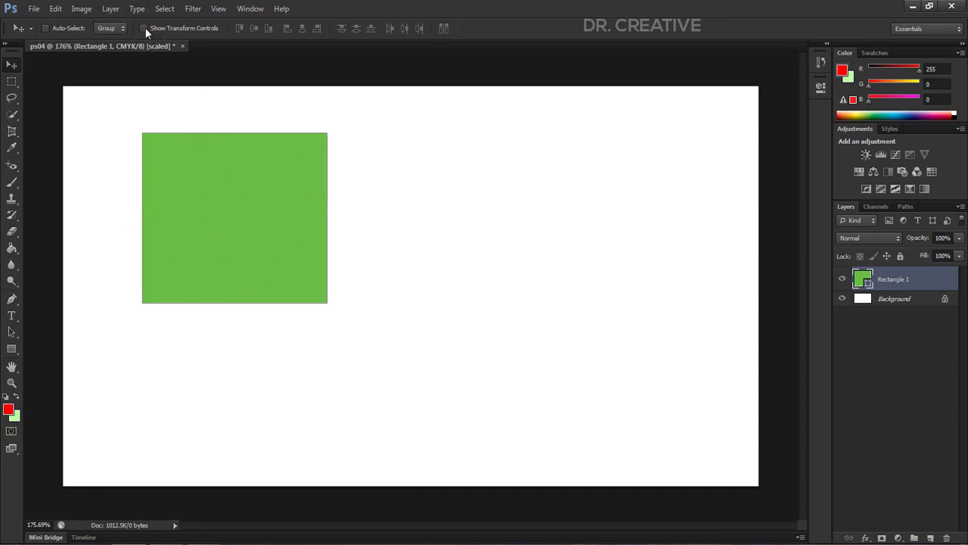
click(144, 28)
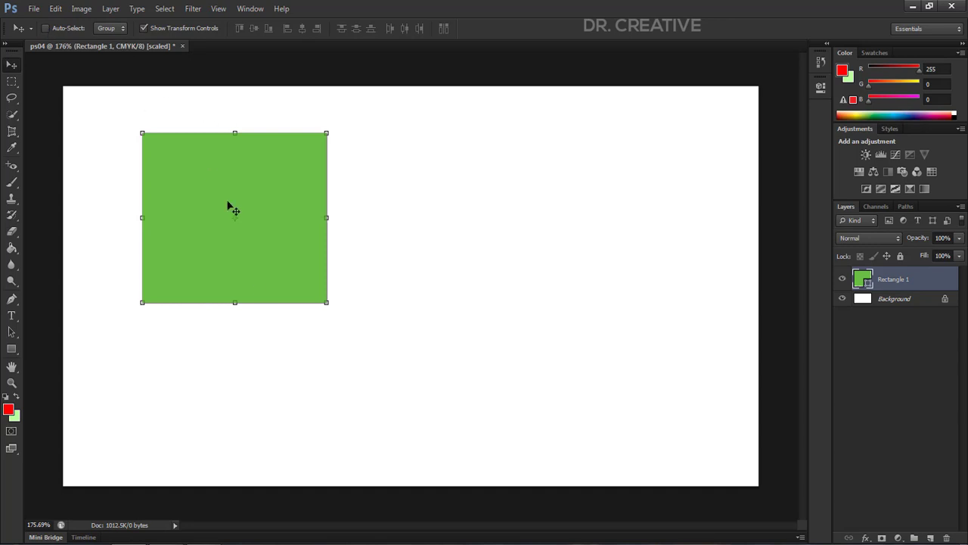
Drag the green rectangle across the ps04 canvas to a new spot further right
drag(287, 236, 330, 256)
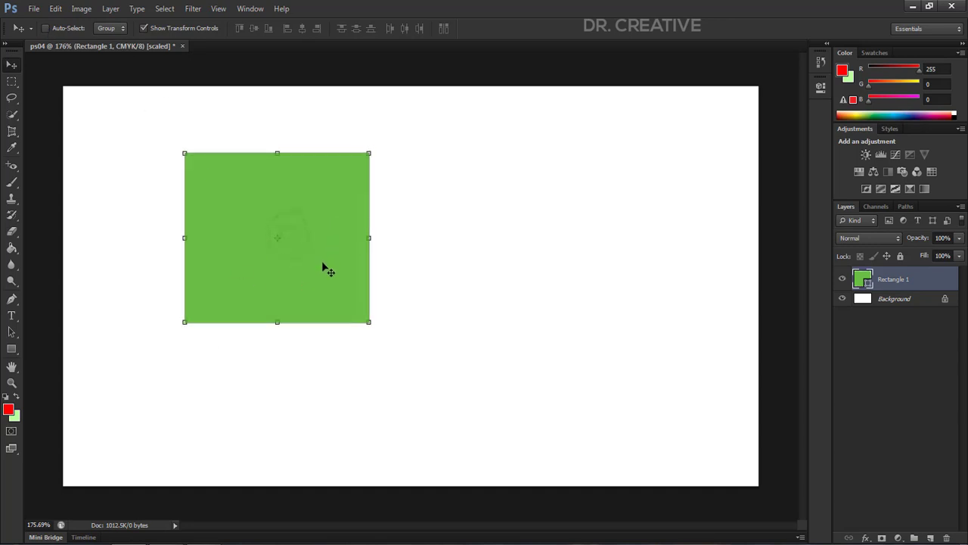
drag(324, 199, 315, 189)
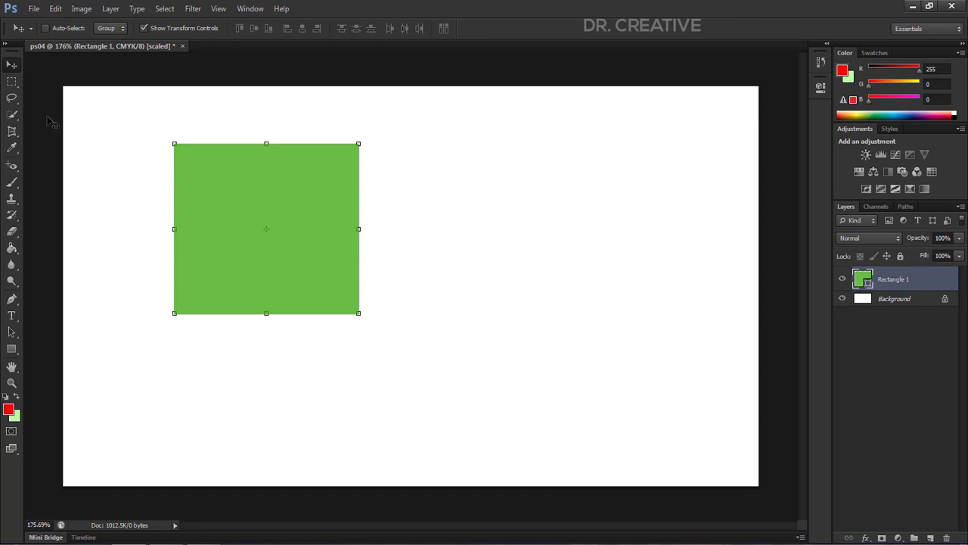
mouse_move(305, 211)
mouse_down()
mouse_move(343, 219)
mouse_move(179, 193)
mouse_move(192, 179)
mouse_move(592, 368)
mouse_move(629, 369)
mouse_move(671, 319)
mouse_move(696, 163)
mouse_move(655, 210)
mouse_move(177, 223)
mouse_move(516, 195)
mouse_move(505, 219)
mouse_move(487, 208)
mouse_up()
mouse_move(539, 233)
mouse_down()
mouse_move(604, 218)
mouse_move(670, 242)
mouse_move(644, 295)
mouse_move(682, 277)
mouse_move(462, 249)
mouse_up()
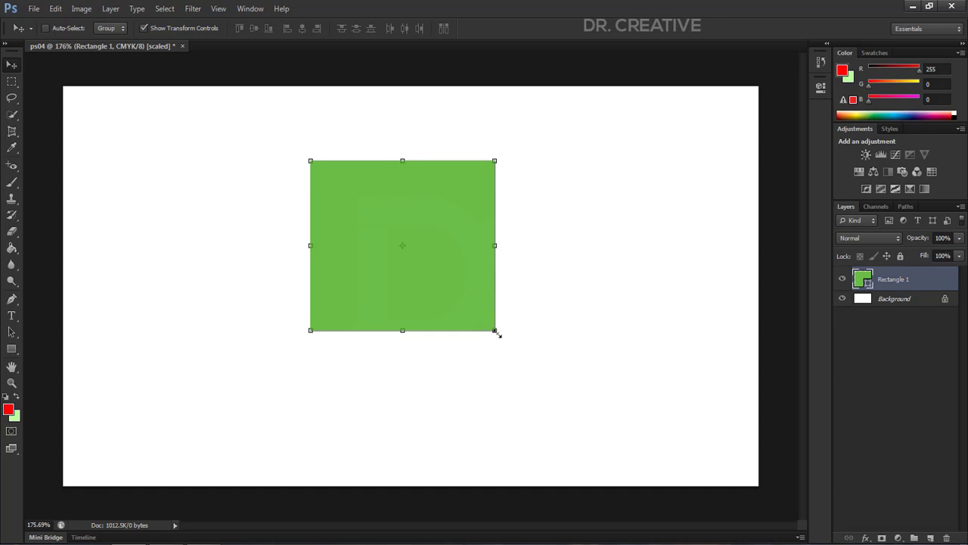
Resize the green rectangle proportionally with Shift-dragged corner handles and commit the transform
drag(493, 332, 449, 288)
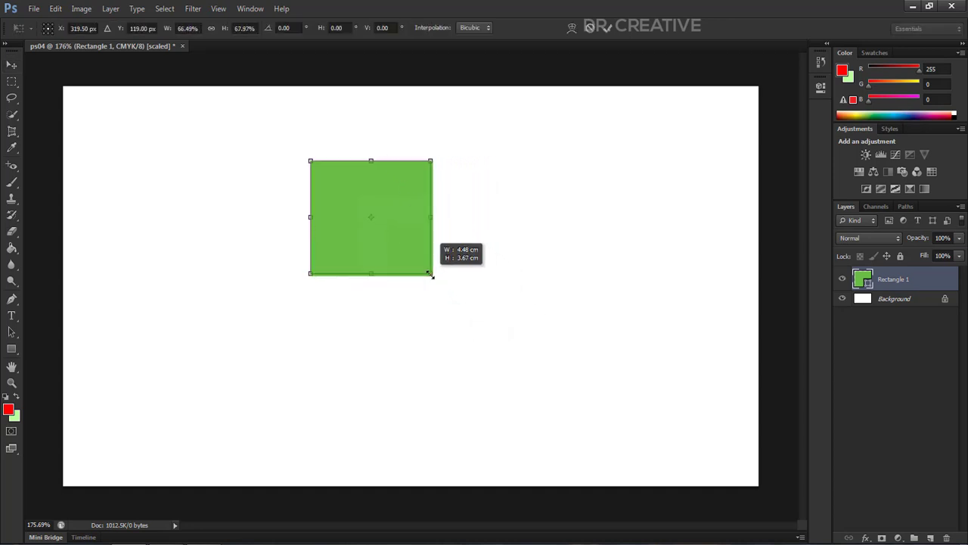
mouse_move(450, 288)
mouse_down()
mouse_move(431, 274)
mouse_move(500, 366)
mouse_move(546, 404)
mouse_up()
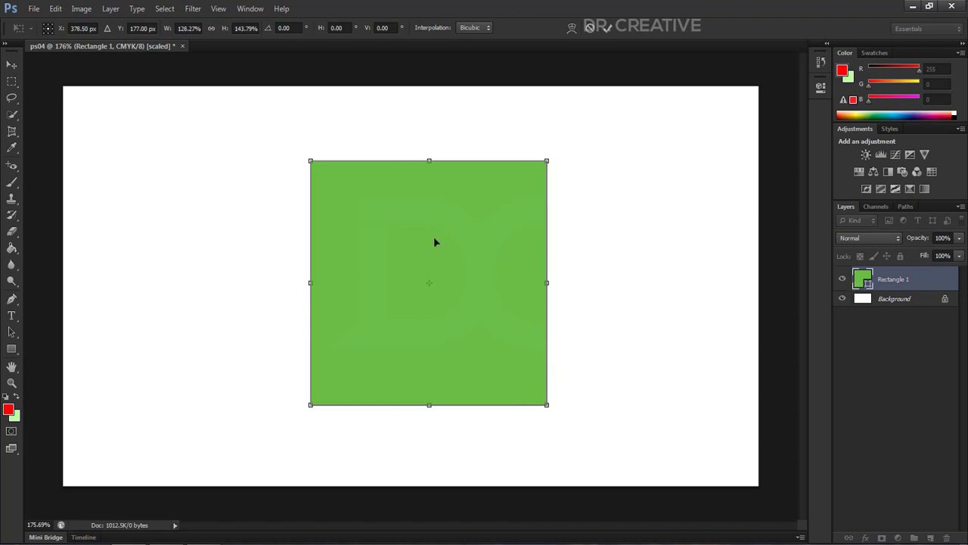
mouse_move(434, 241)
mouse_down()
mouse_move(394, 214)
mouse_move(410, 215)
mouse_up()
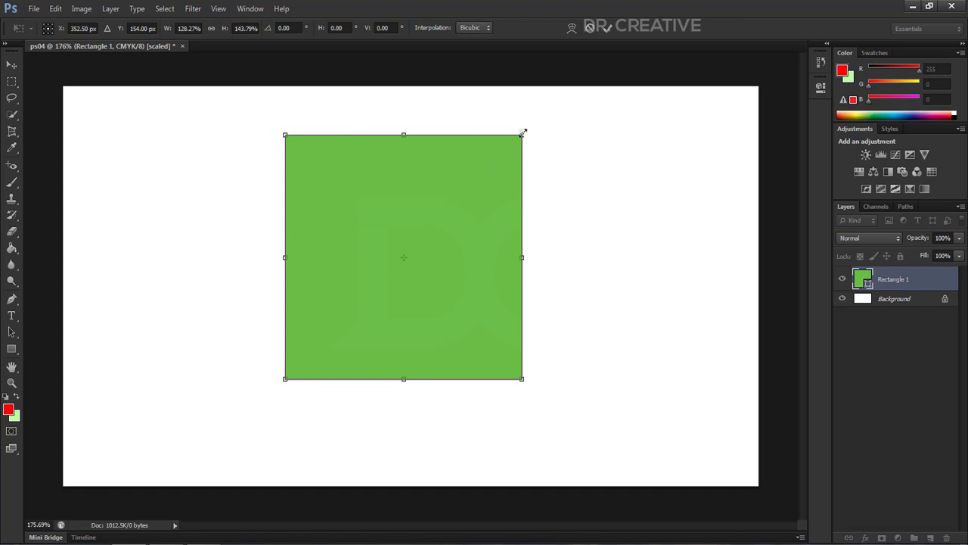
click(521, 127)
mouse_move(522, 134)
mouse_down()
mouse_move(591, 98)
mouse_move(363, 286)
mouse_move(566, 163)
mouse_move(393, 232)
mouse_move(544, 201)
mouse_move(536, 207)
mouse_move(508, 175)
mouse_move(489, 174)
mouse_move(510, 166)
mouse_move(456, 178)
mouse_move(443, 215)
mouse_up()
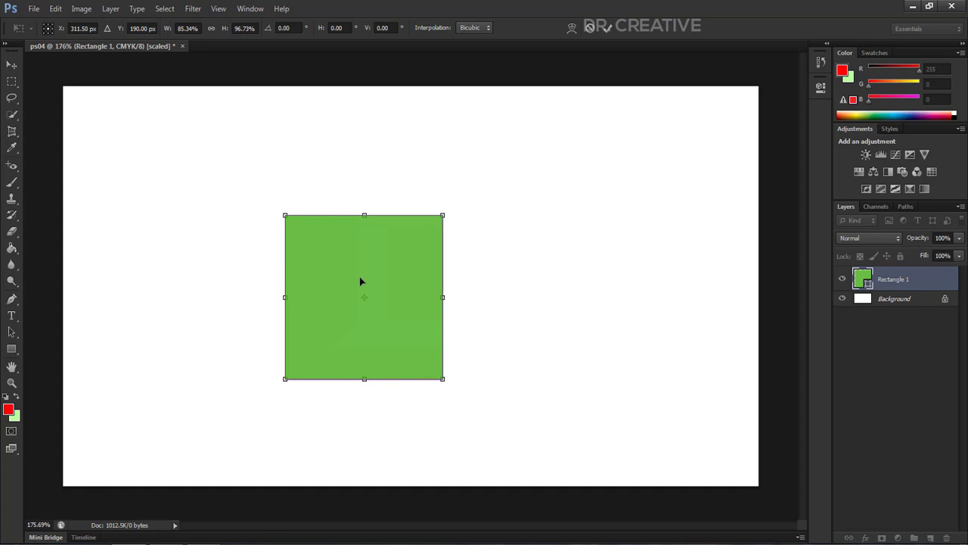
key(shift)
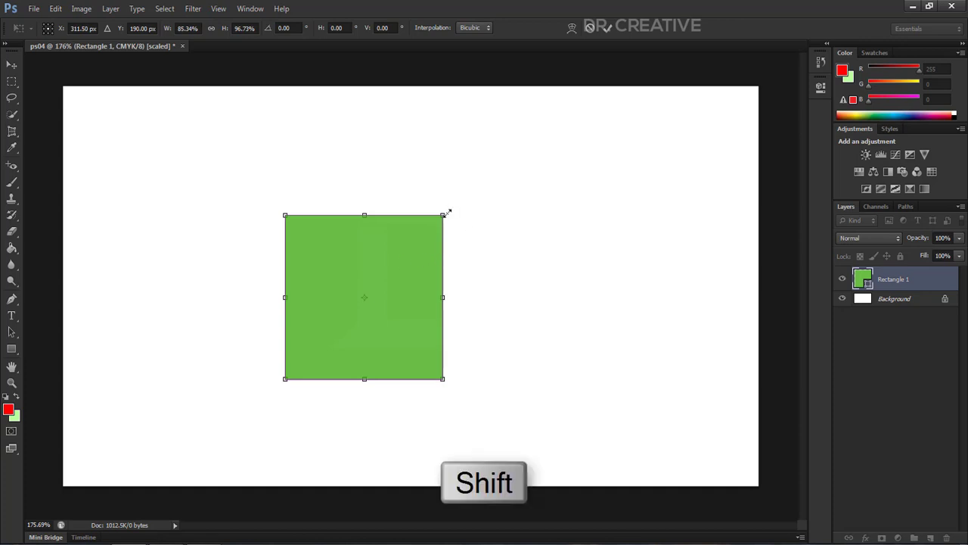
drag(443, 213, 557, 129)
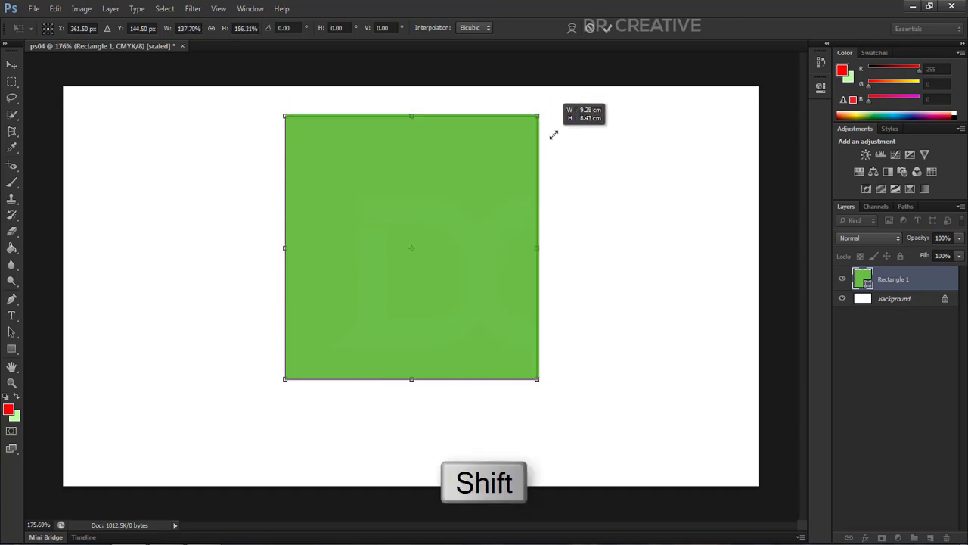
drag(558, 129, 523, 163)
click(607, 28)
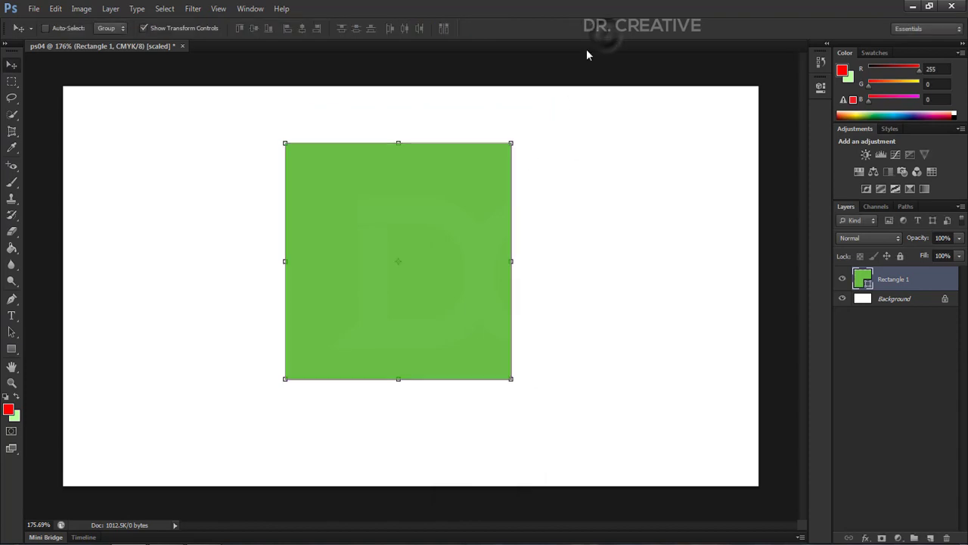
Open dc logo.png from its folder on the Design (F:) drive
click(34, 8)
click(44, 35)
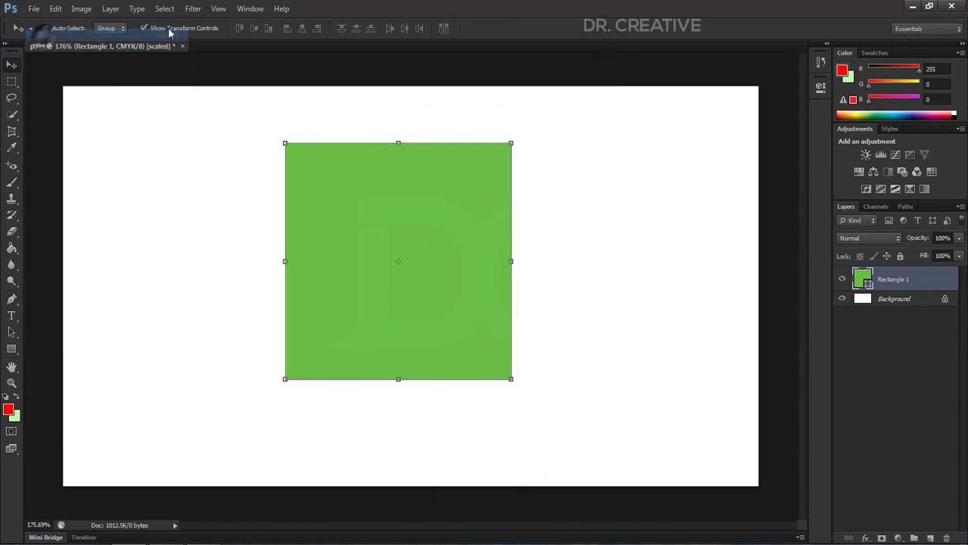
click(130, 202)
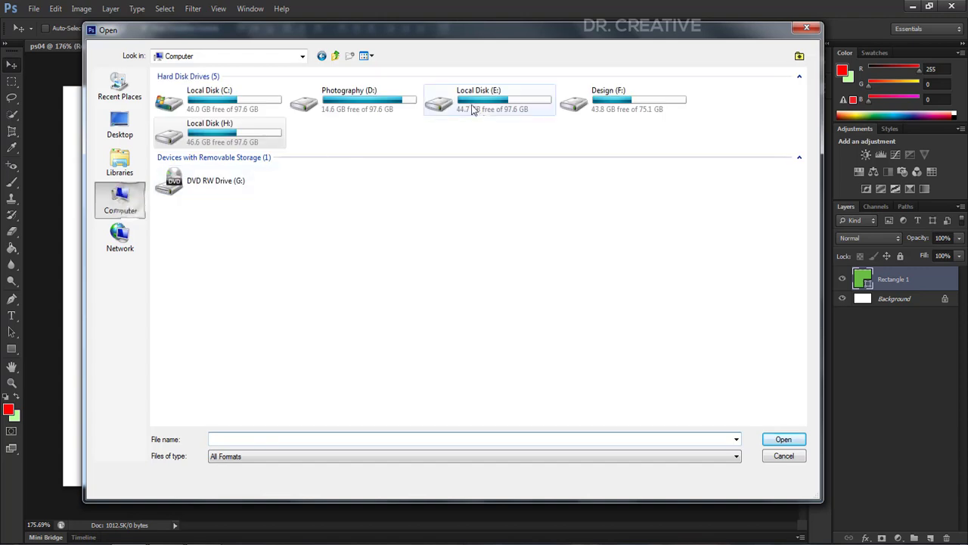
double_click(615, 97)
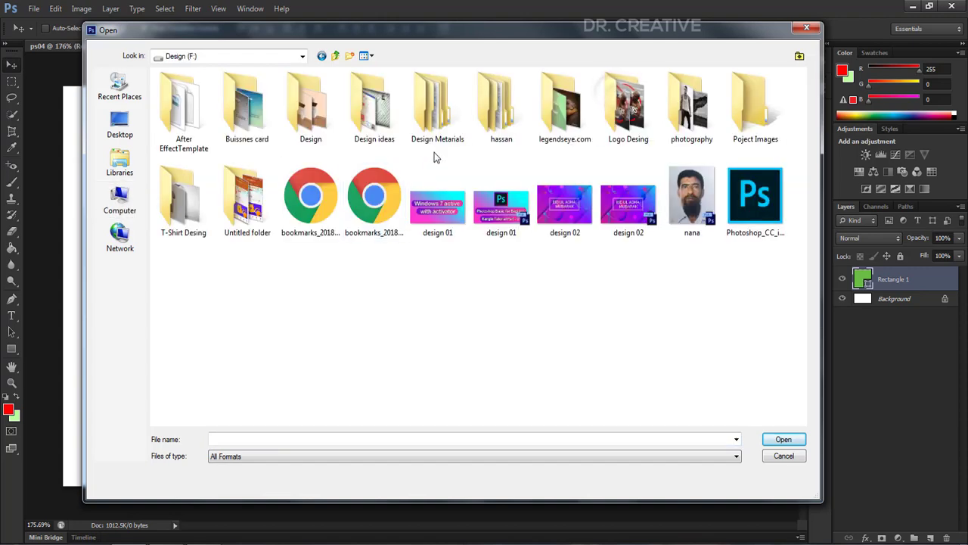
double_click(437, 128)
double_click(232, 281)
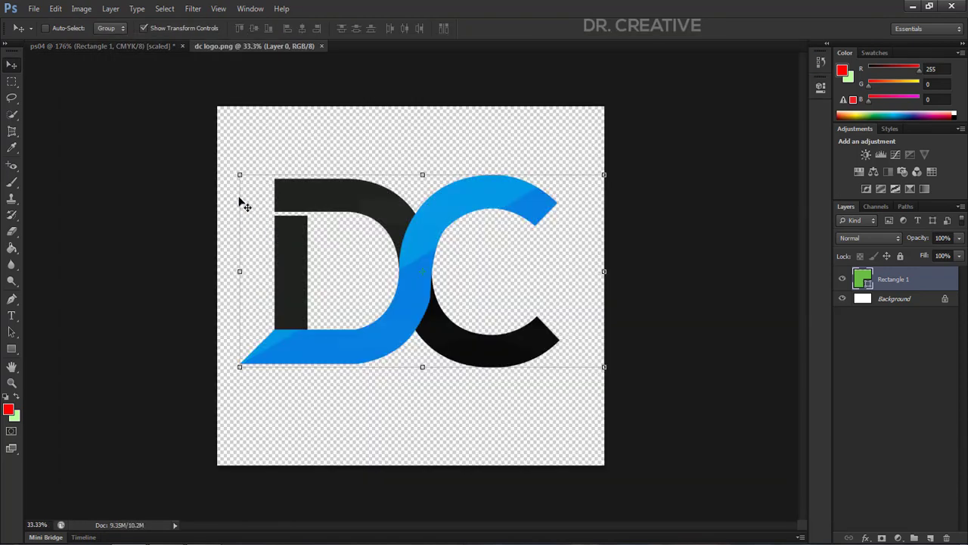
Float the dc logo.png window and drag the DC logo into ps04 as Layer 1
drag(240, 46, 204, 118)
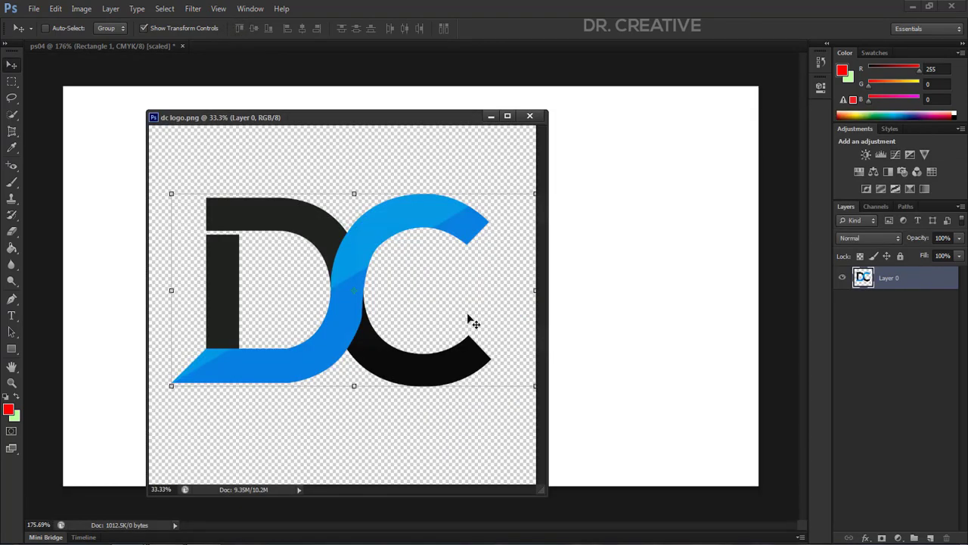
drag(472, 320, 98, 231)
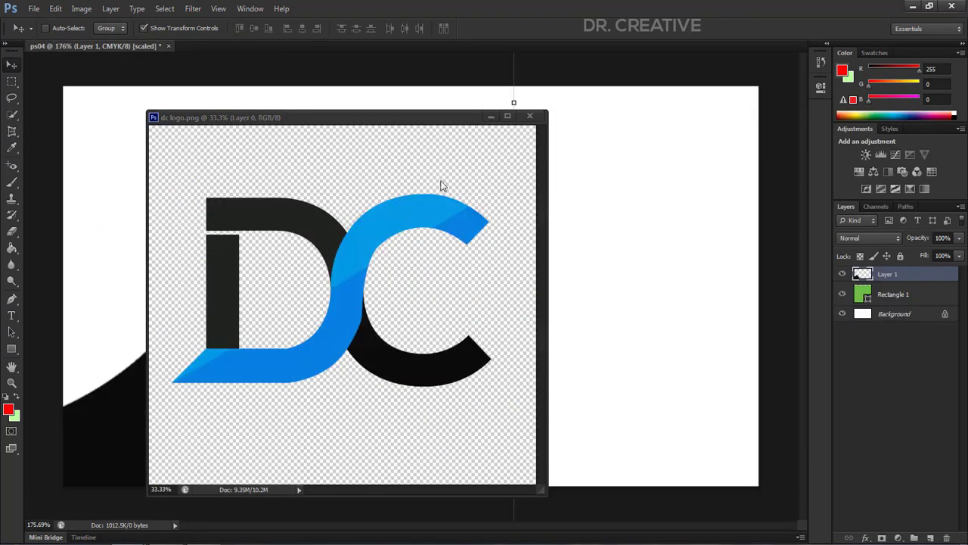
click(529, 115)
scroll(439, 303, down, 2)
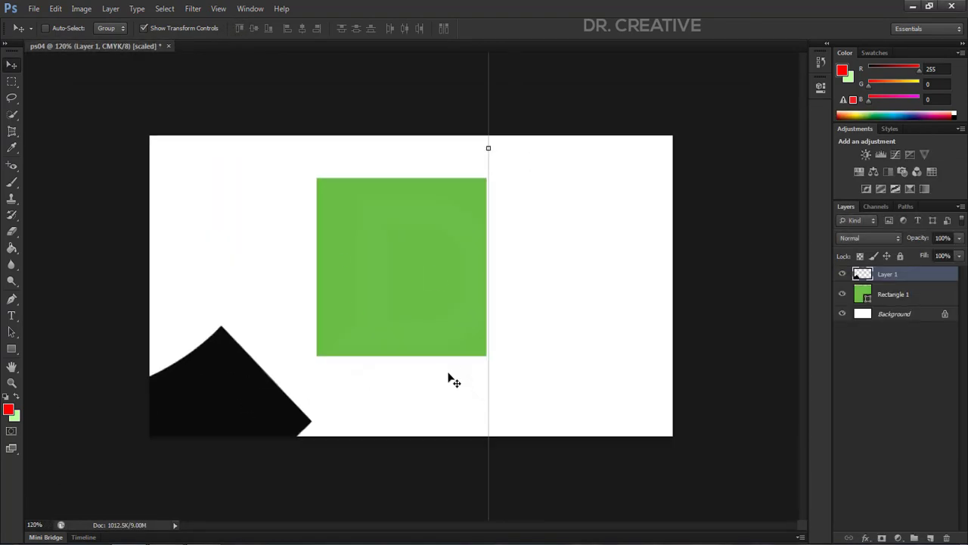
scroll(469, 370, down, 2)
scroll(507, 367, down, 2)
scroll(526, 367, down, 1)
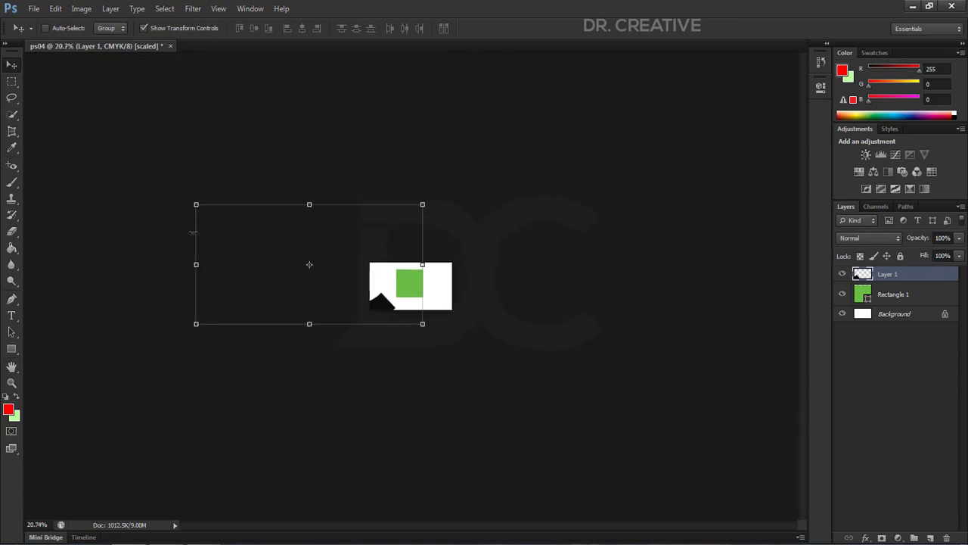
Scale the DC logo down to about 16.6% and place it over the green square
mouse_move(197, 203)
mouse_down()
mouse_move(335, 258)
mouse_move(381, 300)
mouse_up()
scroll(415, 351, up, 2)
scroll(414, 352, up, 1)
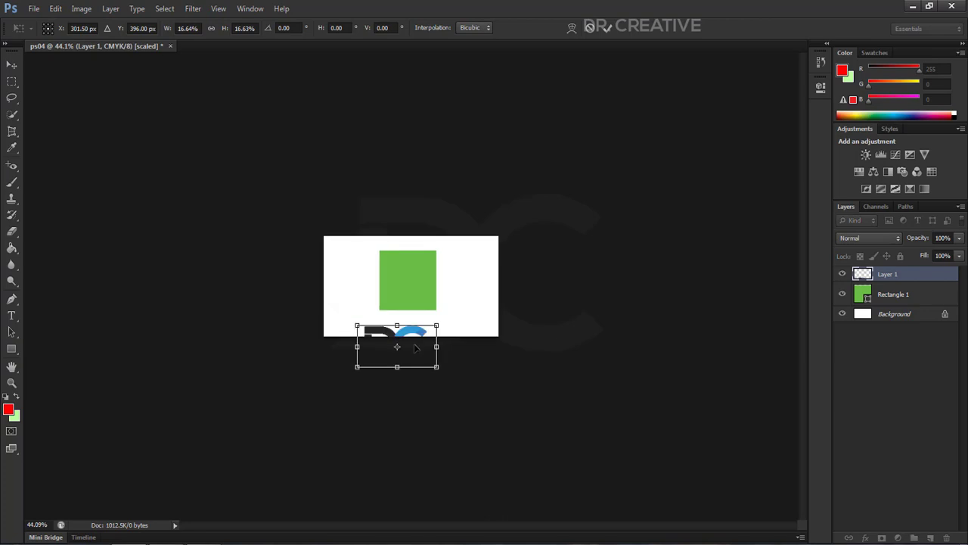
drag(416, 350, 431, 286)
scroll(438, 303, up, 1)
scroll(439, 311, up, 1)
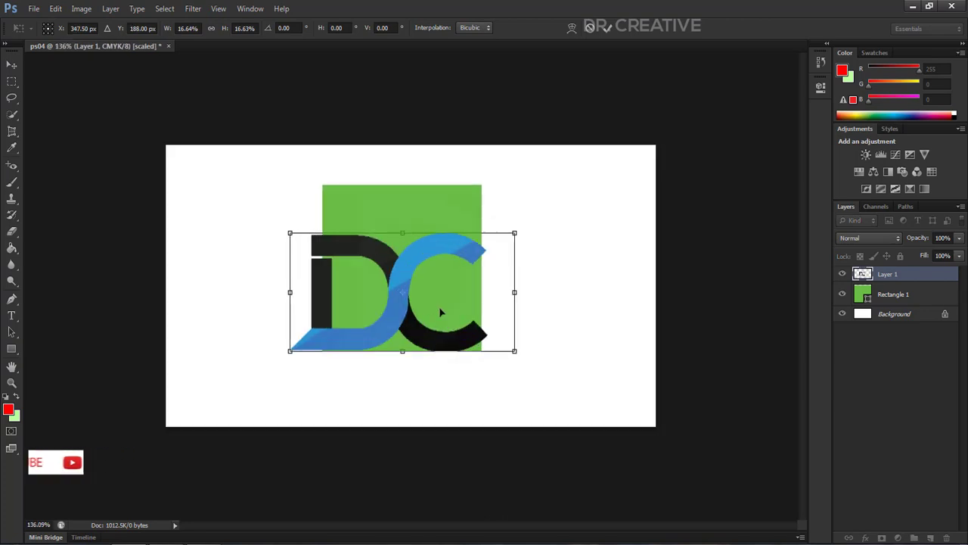
scroll(441, 313, up, 1)
scroll(492, 340, up, 1)
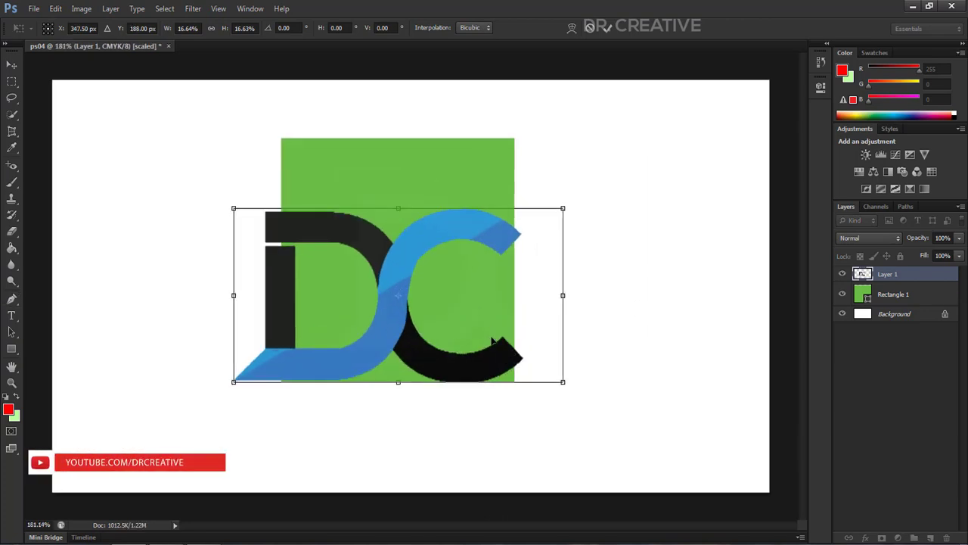
drag(460, 283, 414, 263)
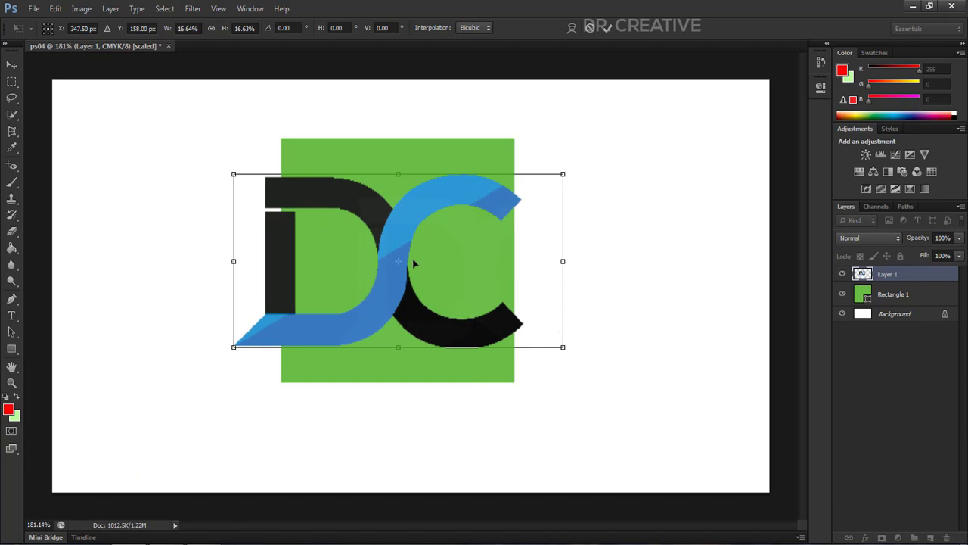
click(607, 28)
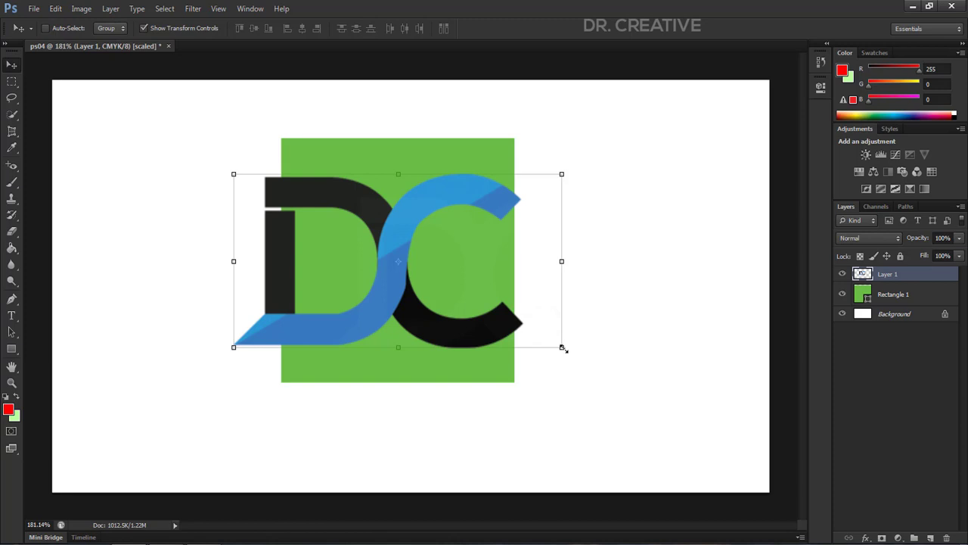
mouse_move(562, 348)
mouse_down()
mouse_move(667, 399)
mouse_move(608, 329)
mouse_move(673, 413)
mouse_up()
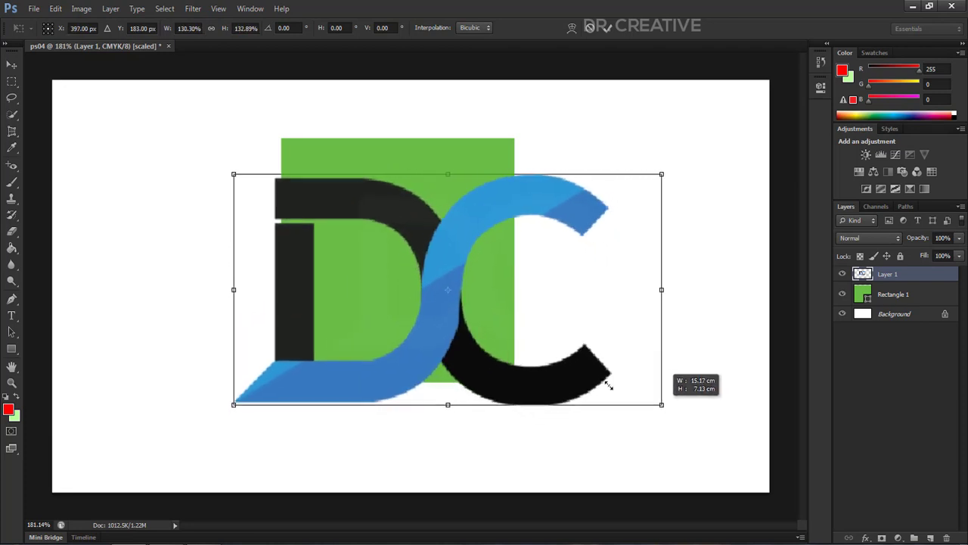
drag(672, 413, 577, 376)
click(590, 28)
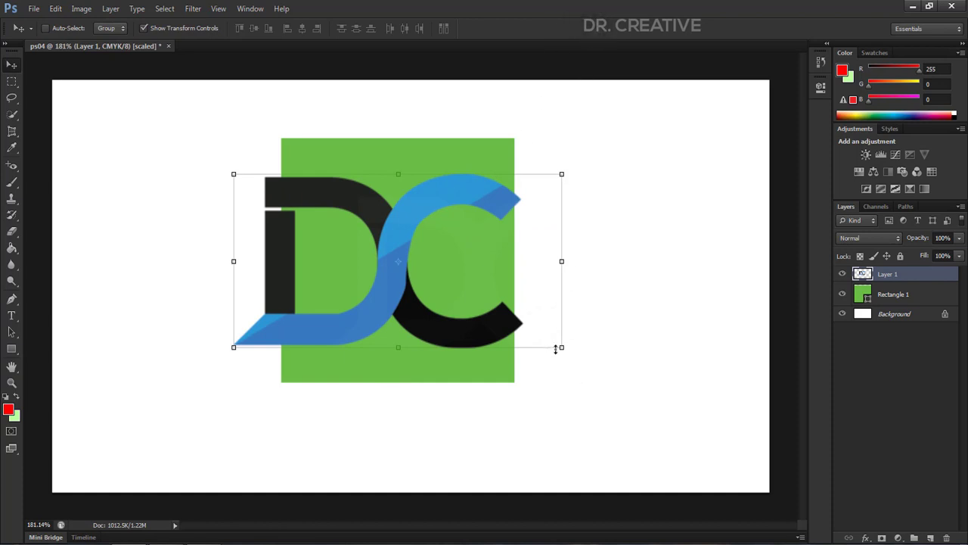
mouse_move(562, 347)
mouse_down()
mouse_move(716, 458)
mouse_move(227, 194)
mouse_move(540, 357)
mouse_move(579, 404)
mouse_move(610, 415)
mouse_up()
mouse_move(473, 270)
mouse_down()
mouse_move(412, 230)
mouse_move(424, 242)
mouse_up()
click(592, 30)
click(564, 260)
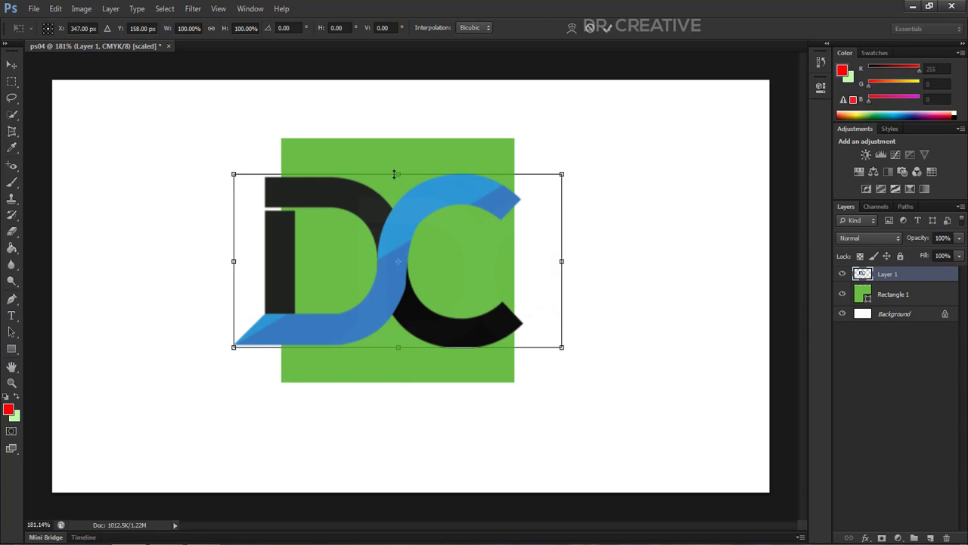
right_click(560, 262)
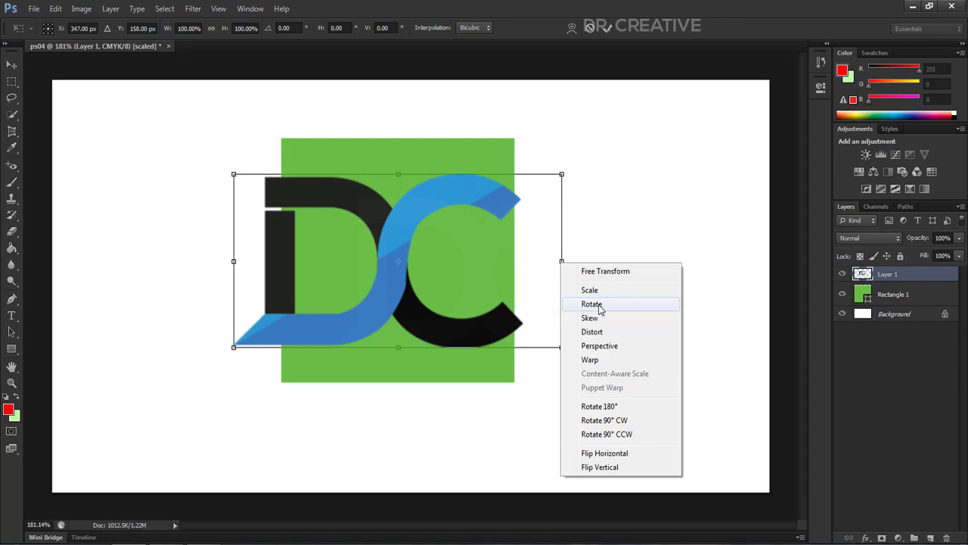
click(598, 304)
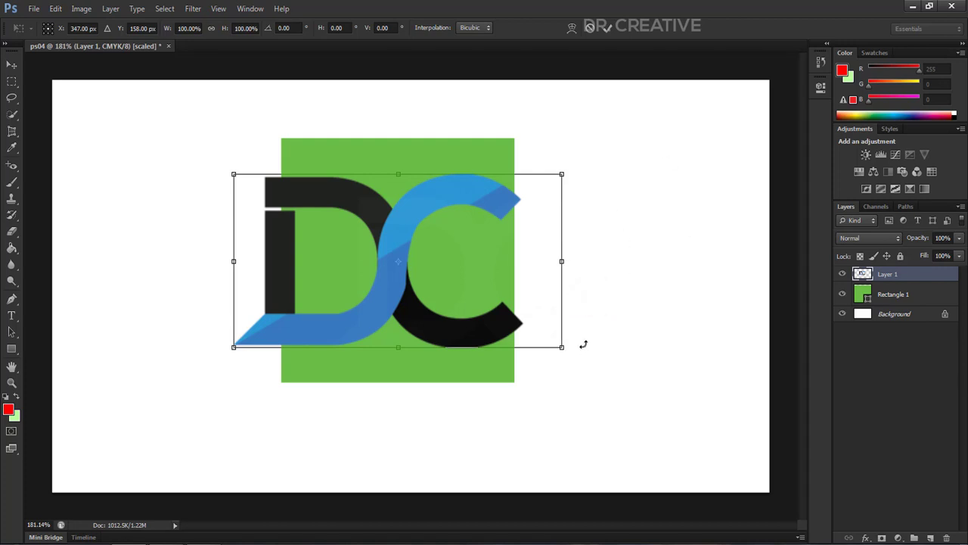
drag(584, 344, 576, 45)
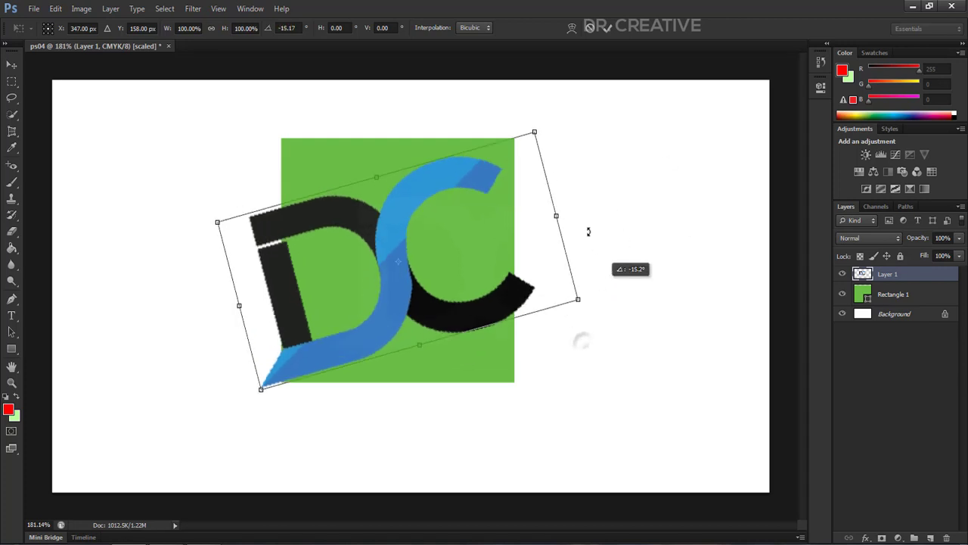
click(589, 27)
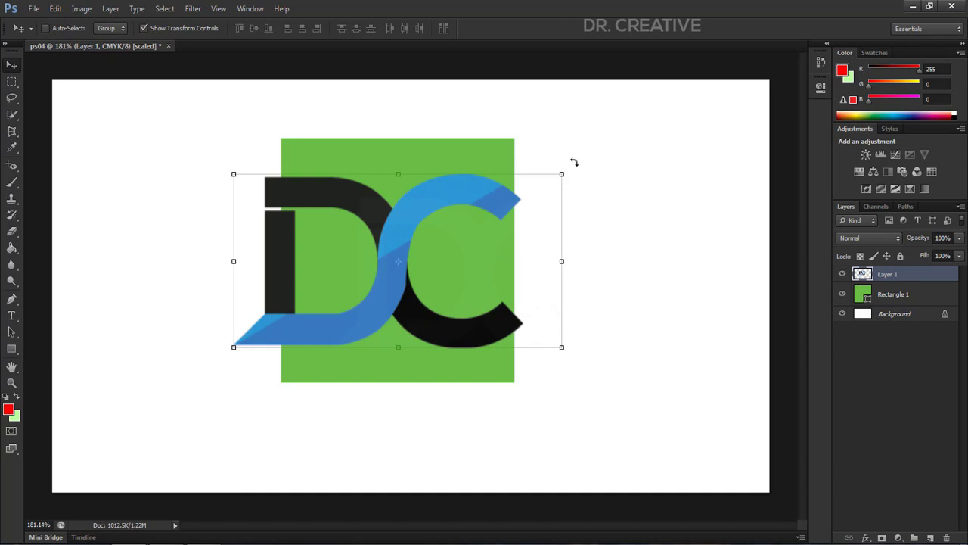
key(shift)
mouse_move(574, 162)
mouse_down()
mouse_move(562, 139)
mouse_move(578, 158)
mouse_move(584, 196)
mouse_up()
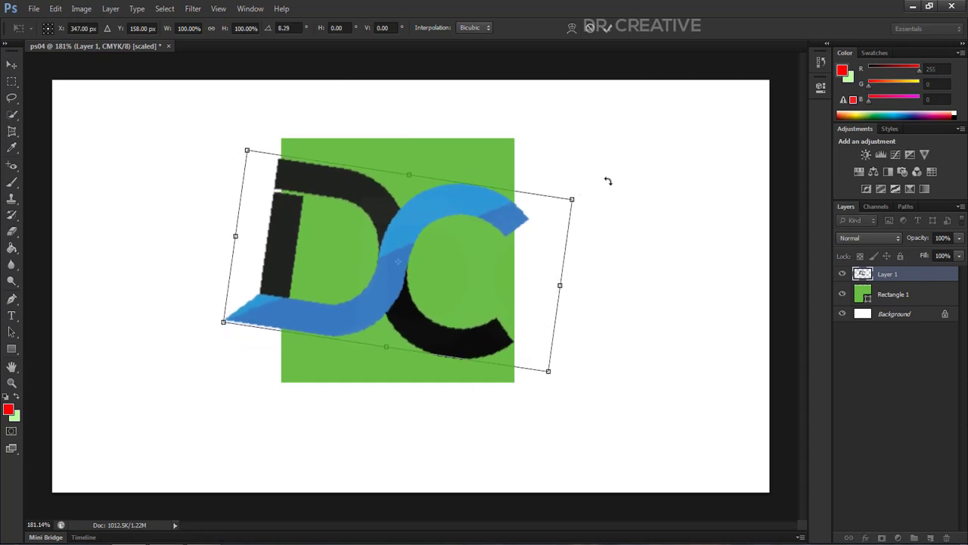
click(591, 28)
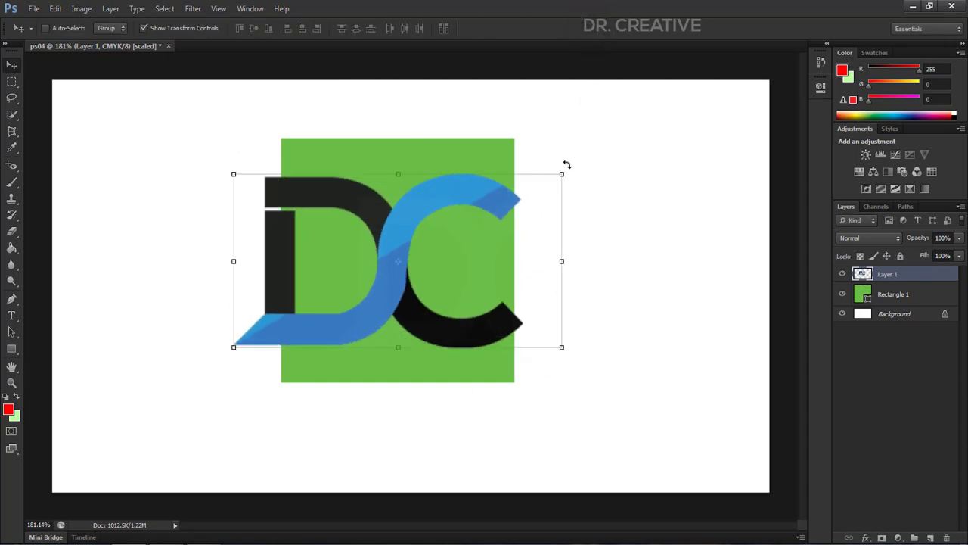
mouse_move(566, 164)
mouse_down()
mouse_move(591, 236)
mouse_move(586, 350)
mouse_move(556, 399)
mouse_move(636, 249)
mouse_move(631, 147)
mouse_up()
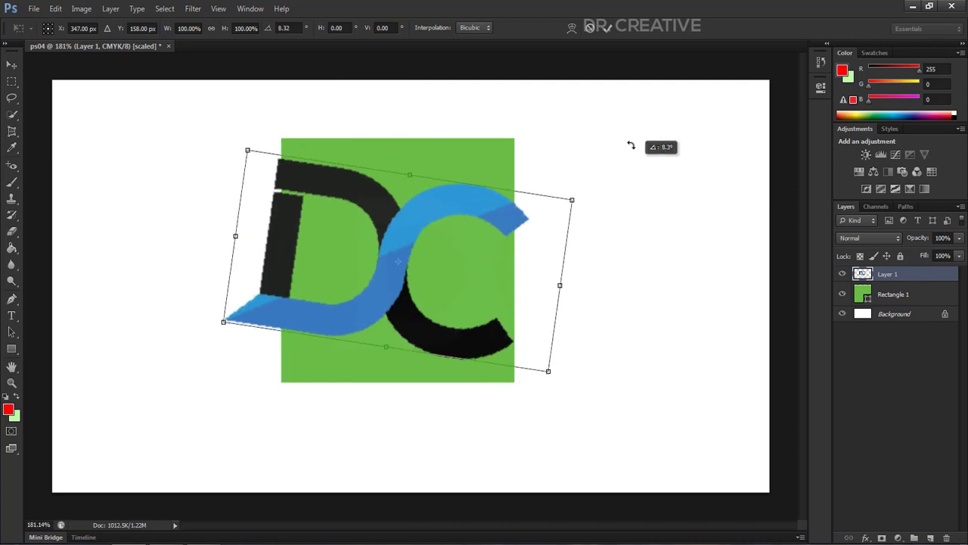
click(593, 30)
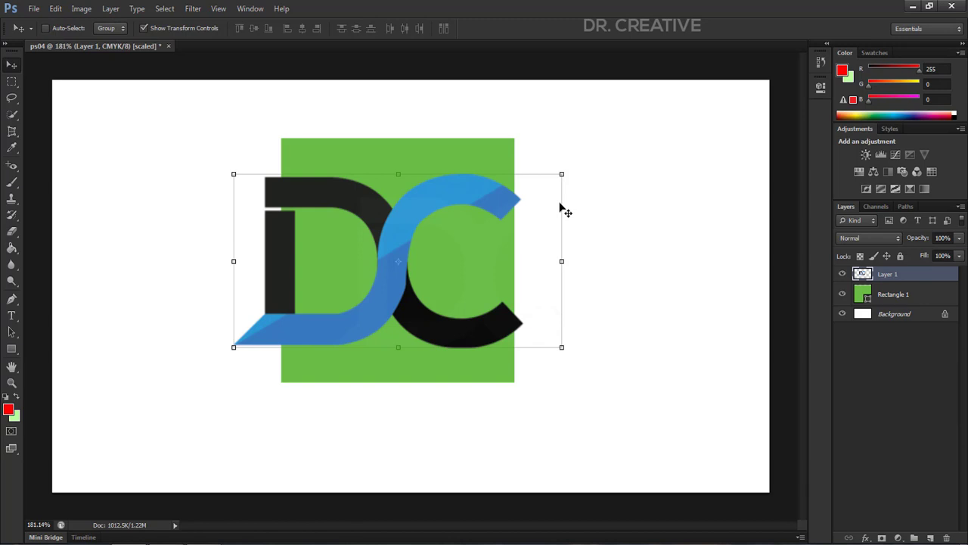
click(561, 261)
right_click(562, 263)
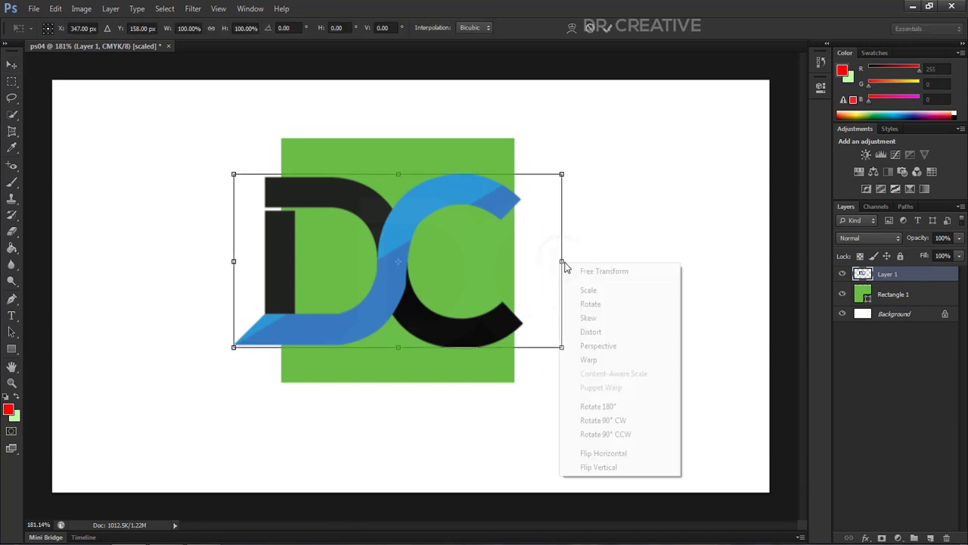
click(590, 360)
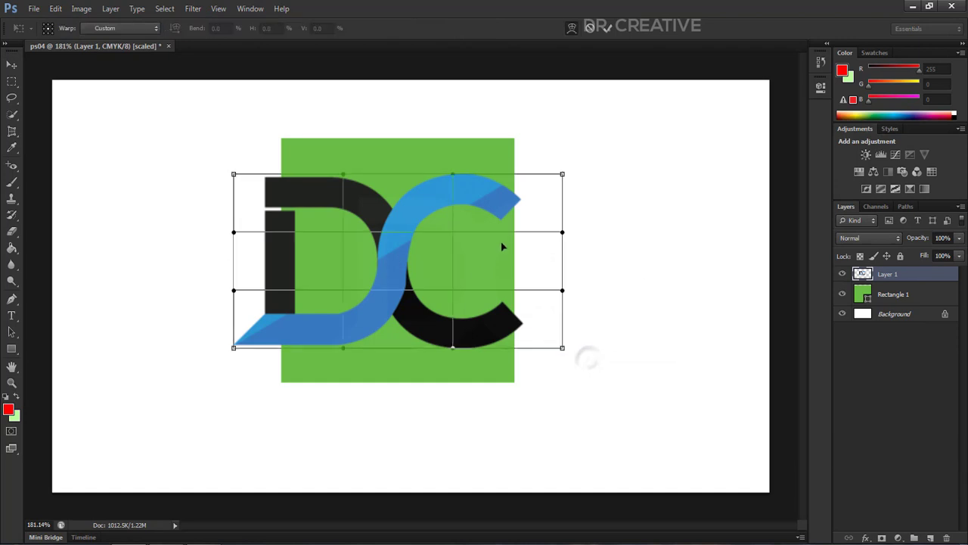
drag(453, 237, 336, 280)
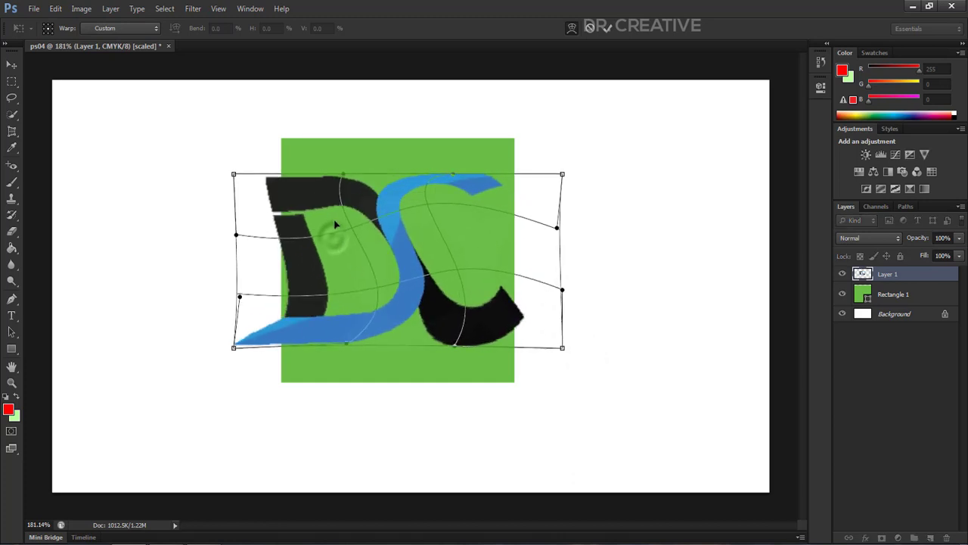
drag(333, 219, 295, 212)
drag(251, 246, 220, 175)
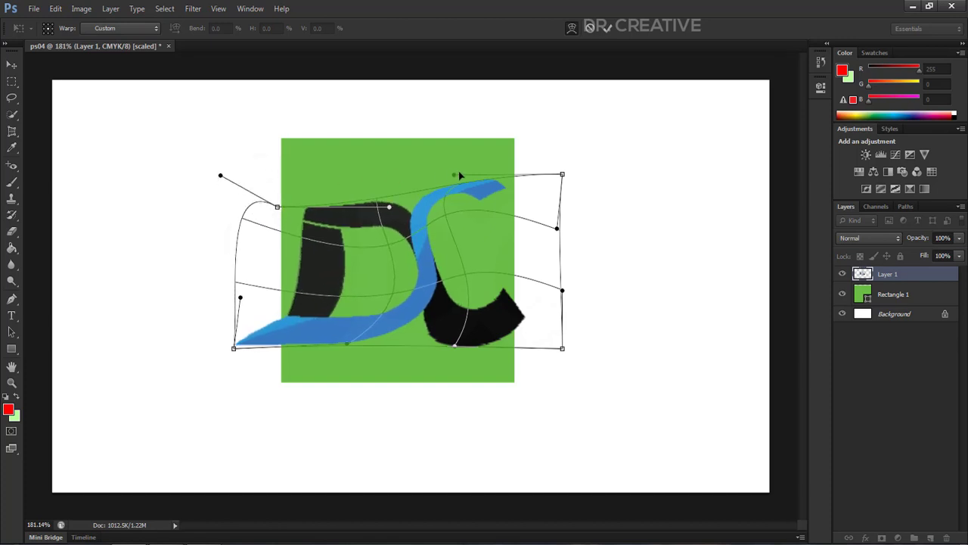
drag(458, 175, 566, 113)
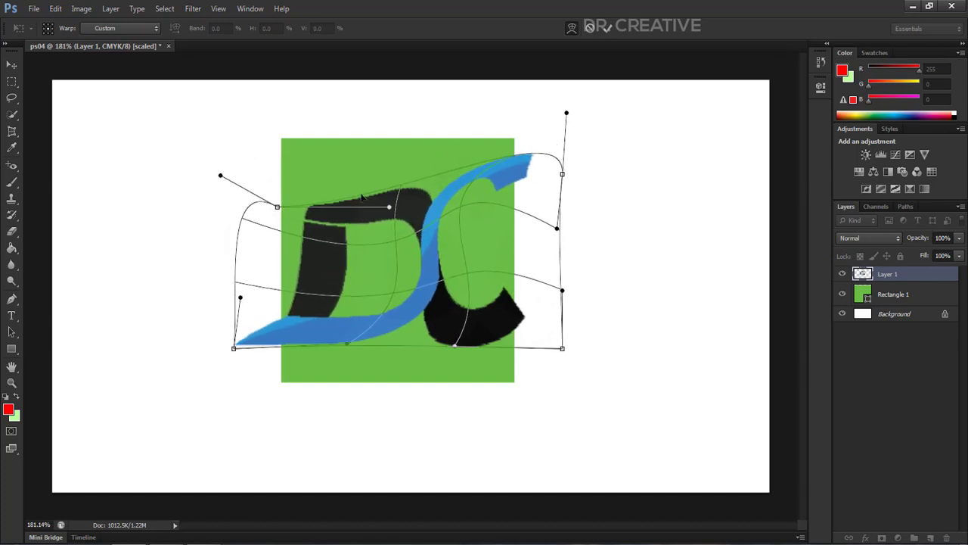
drag(278, 208, 252, 165)
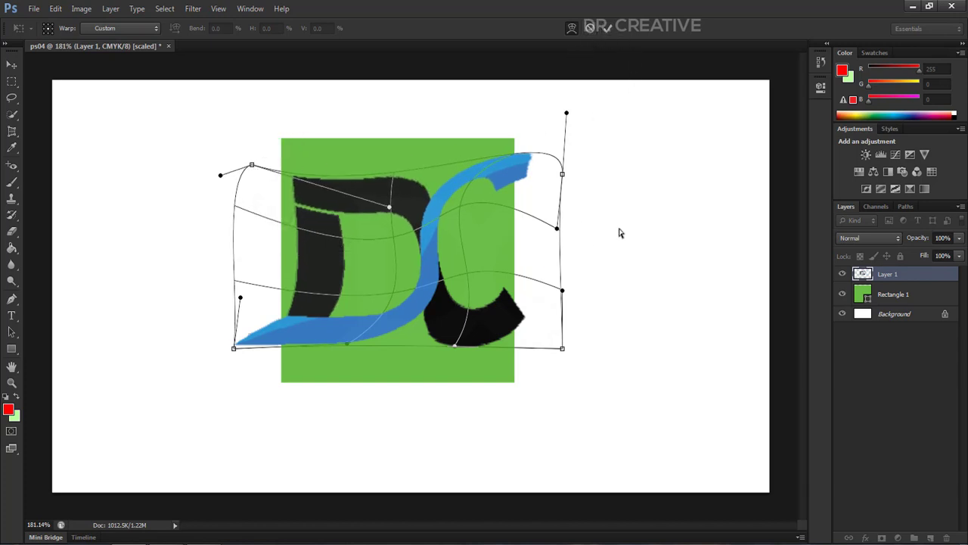
click(589, 28)
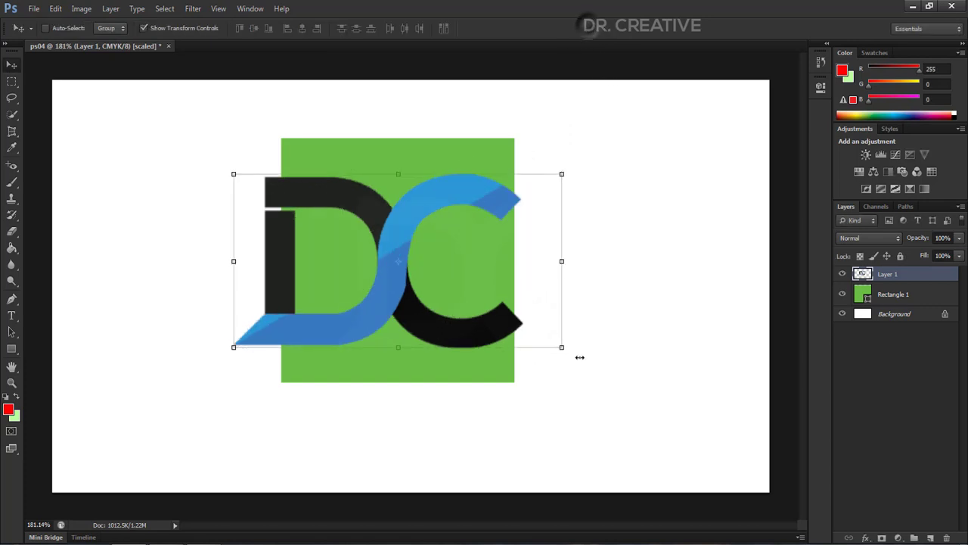
click(566, 257)
right_click(562, 259)
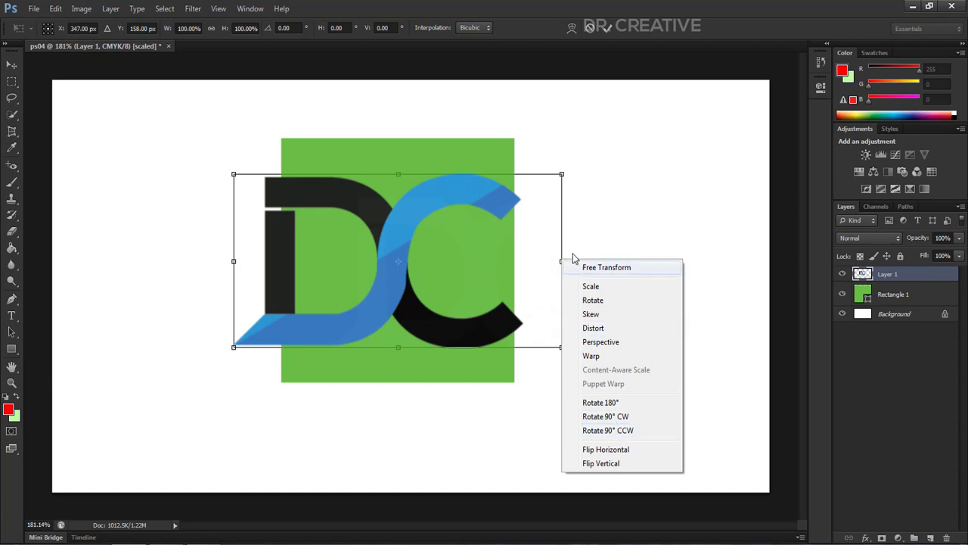
click(565, 190)
right_click(560, 260)
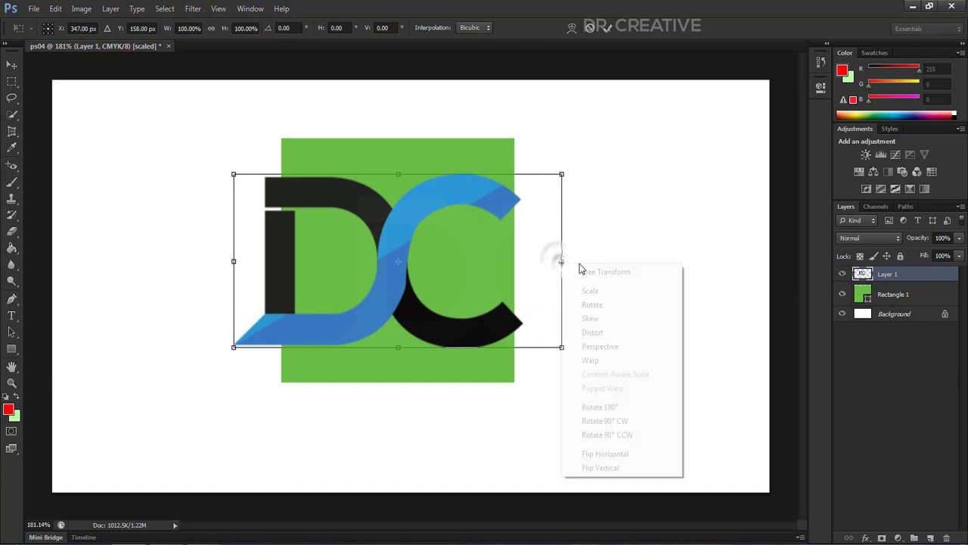
click(622, 408)
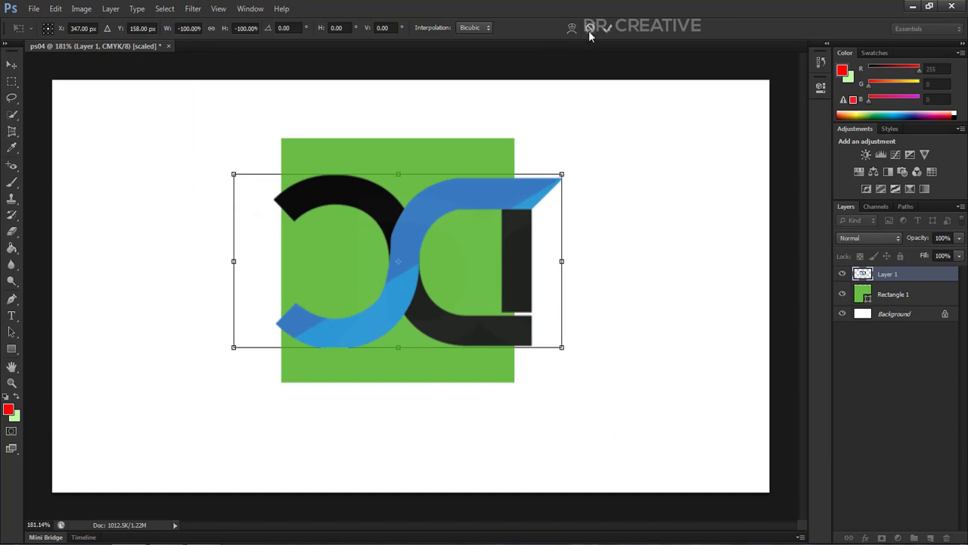
click(589, 29)
click(563, 260)
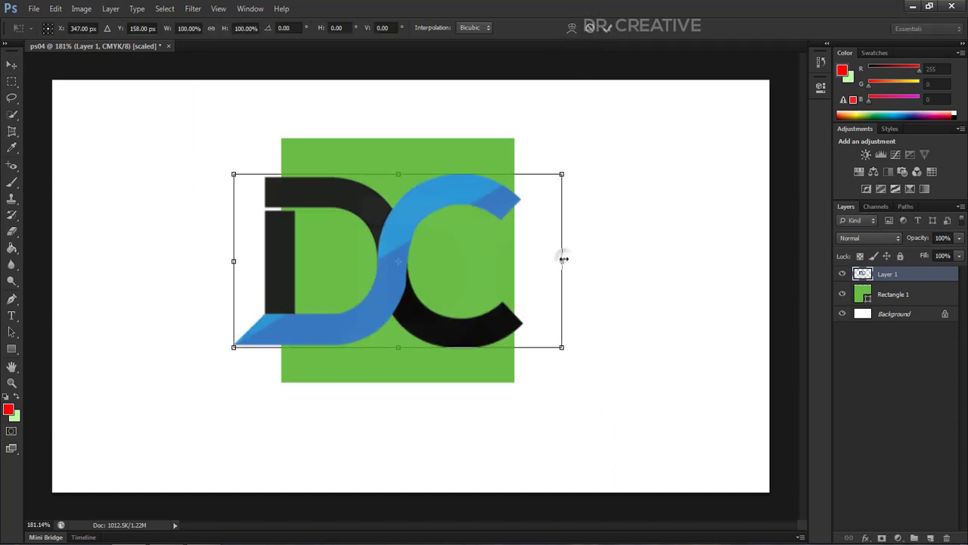
right_click(563, 260)
click(609, 451)
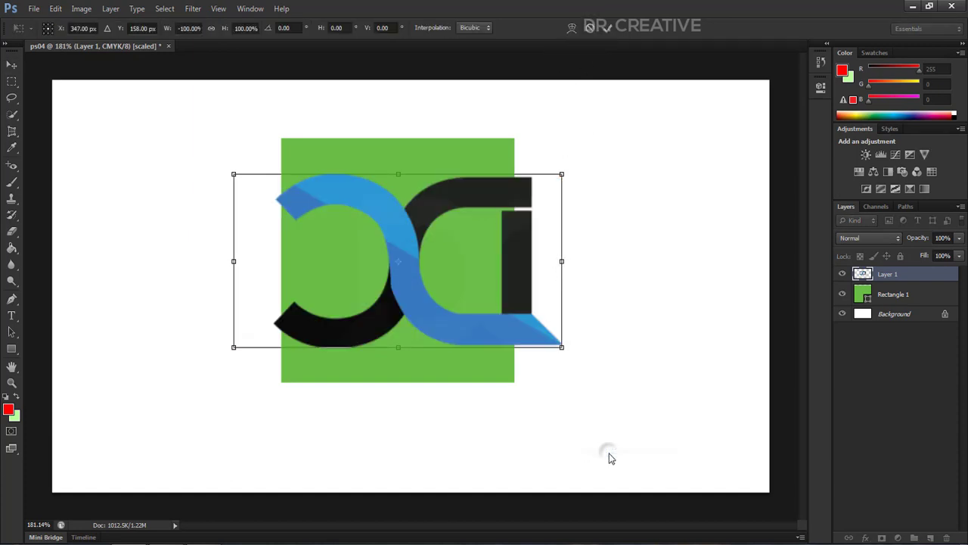
click(588, 28)
click(564, 261)
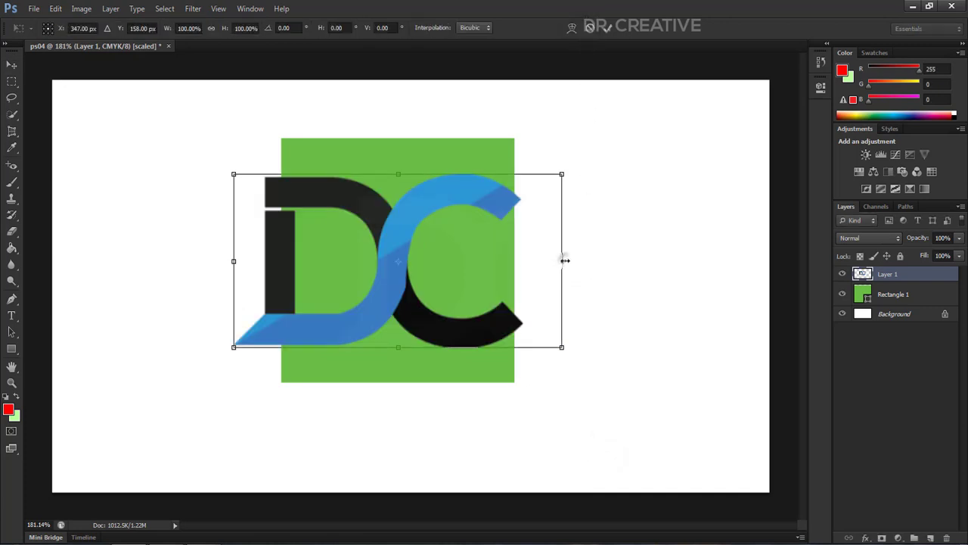
right_click(565, 261)
click(634, 73)
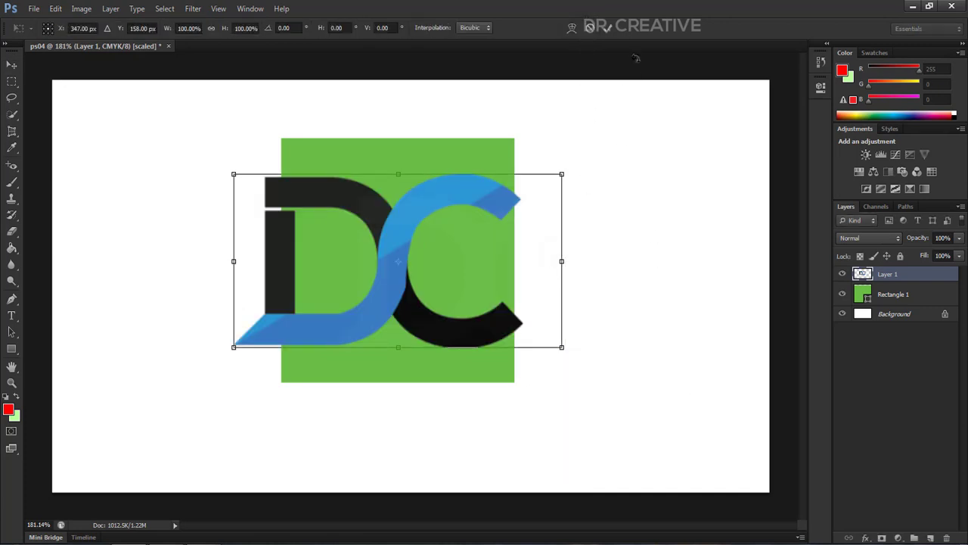